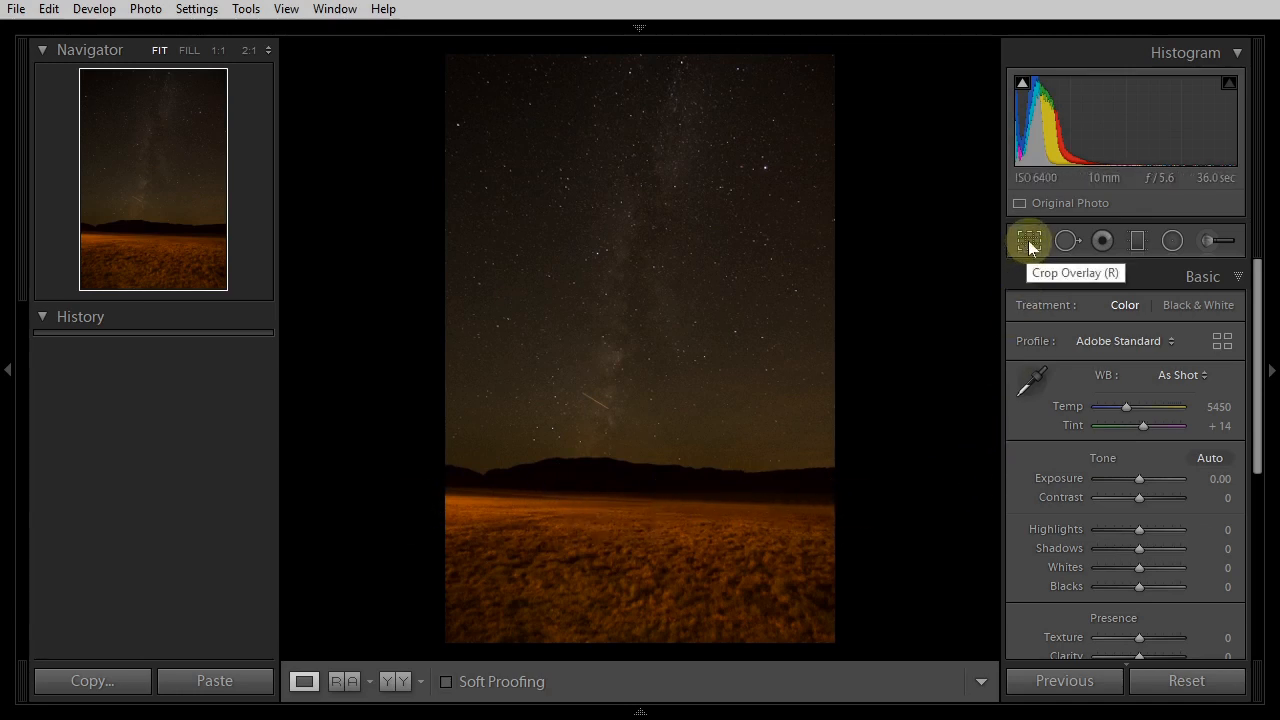
Straighten the photo along the horizon to an angle of -1.26, shift the image slightly down within the crop and apply it
left_click(1030, 243)
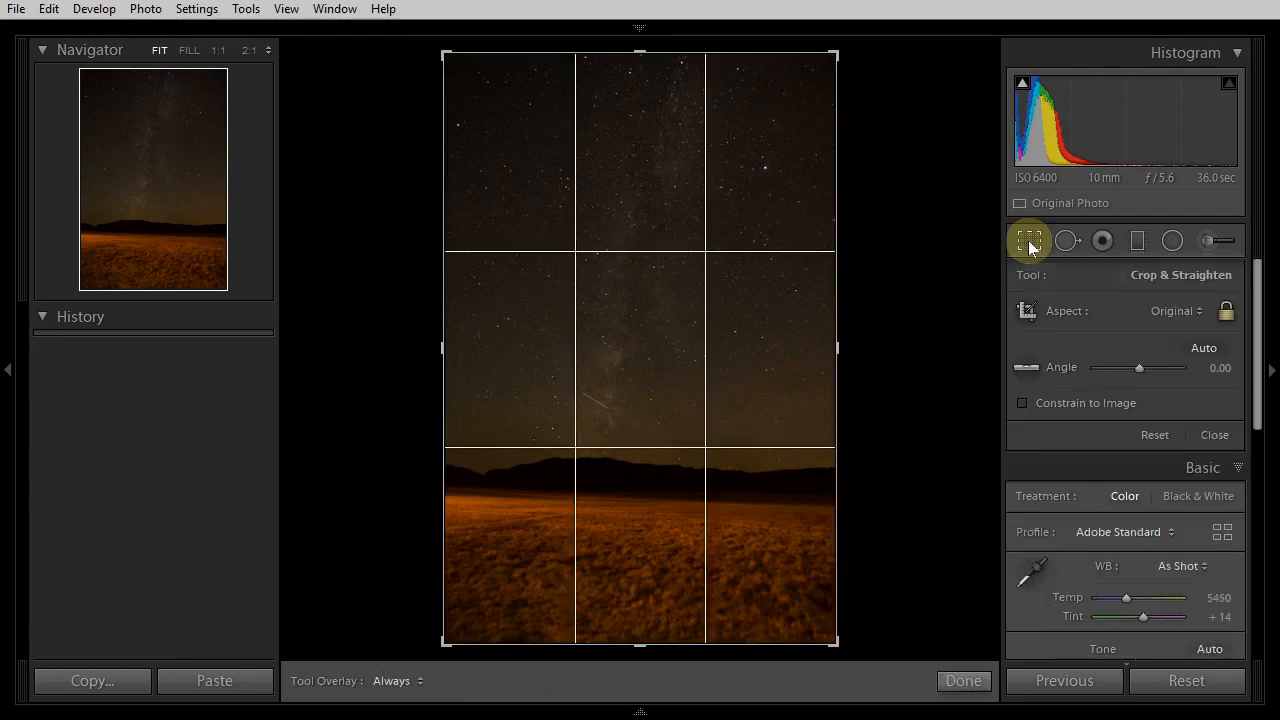
left_click(1026, 369)
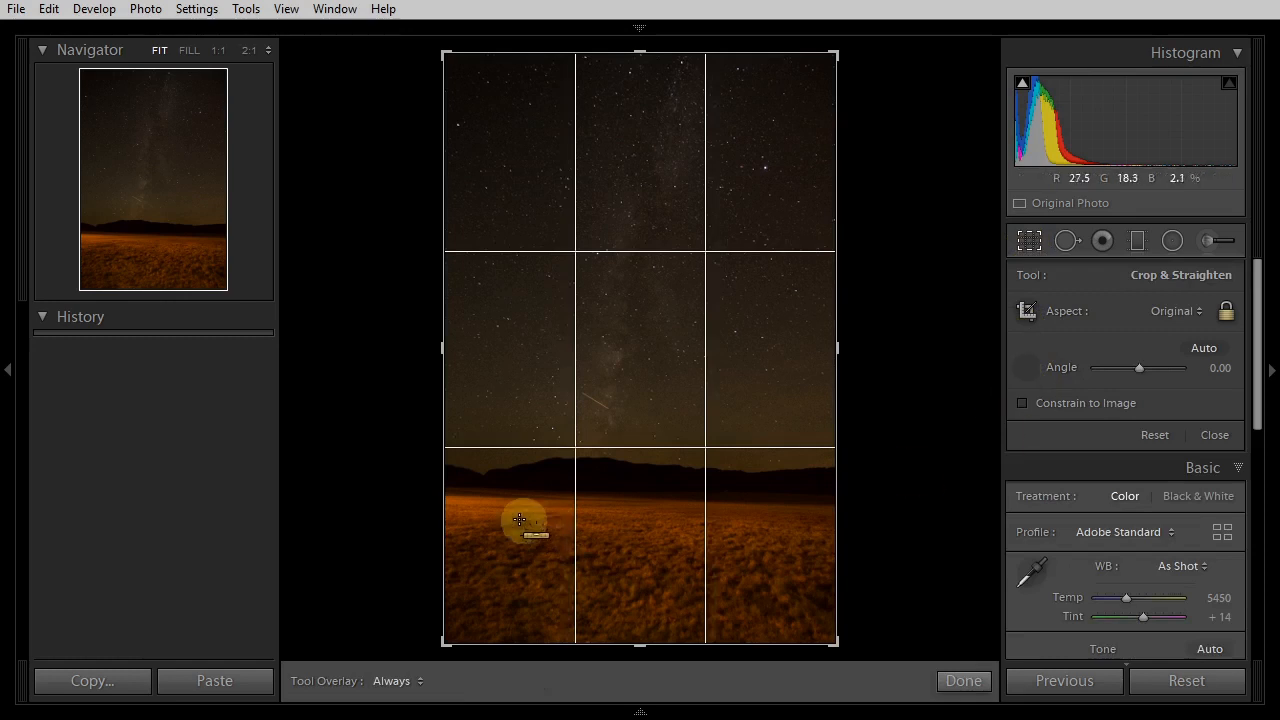
left_click_drag(446, 487, 899, 496)
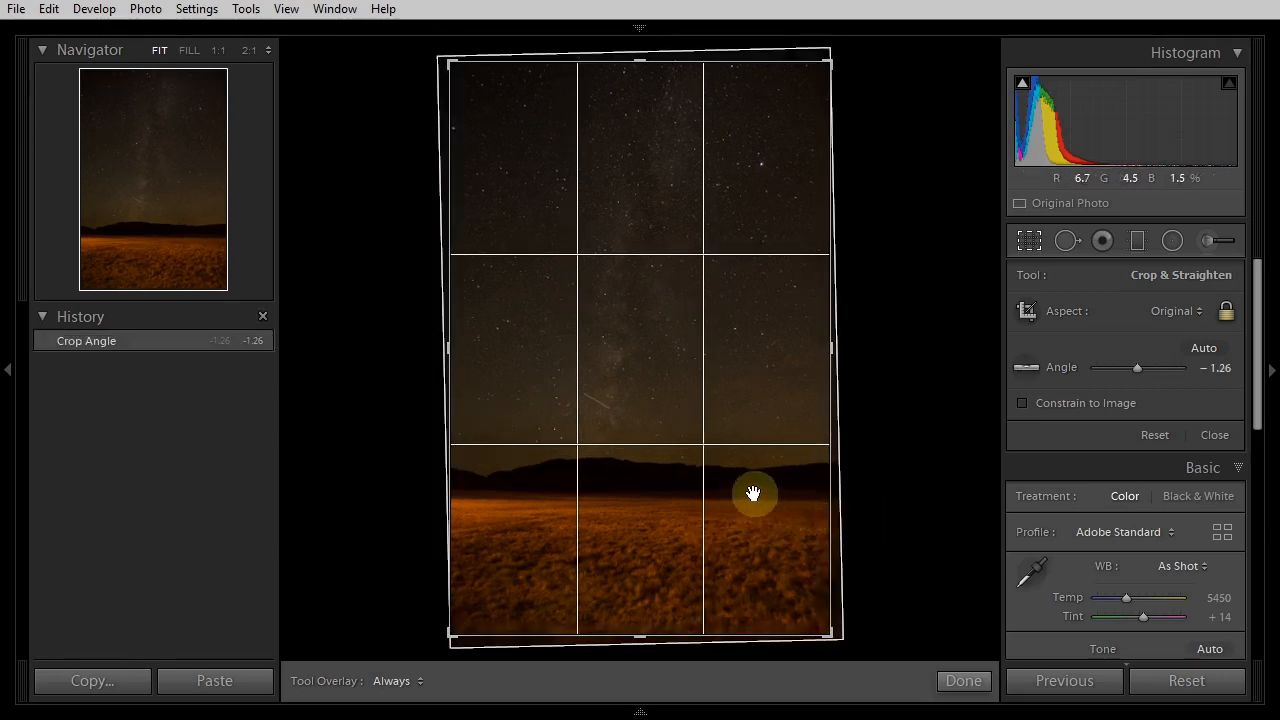
left_click_drag(751, 491, 763, 566)
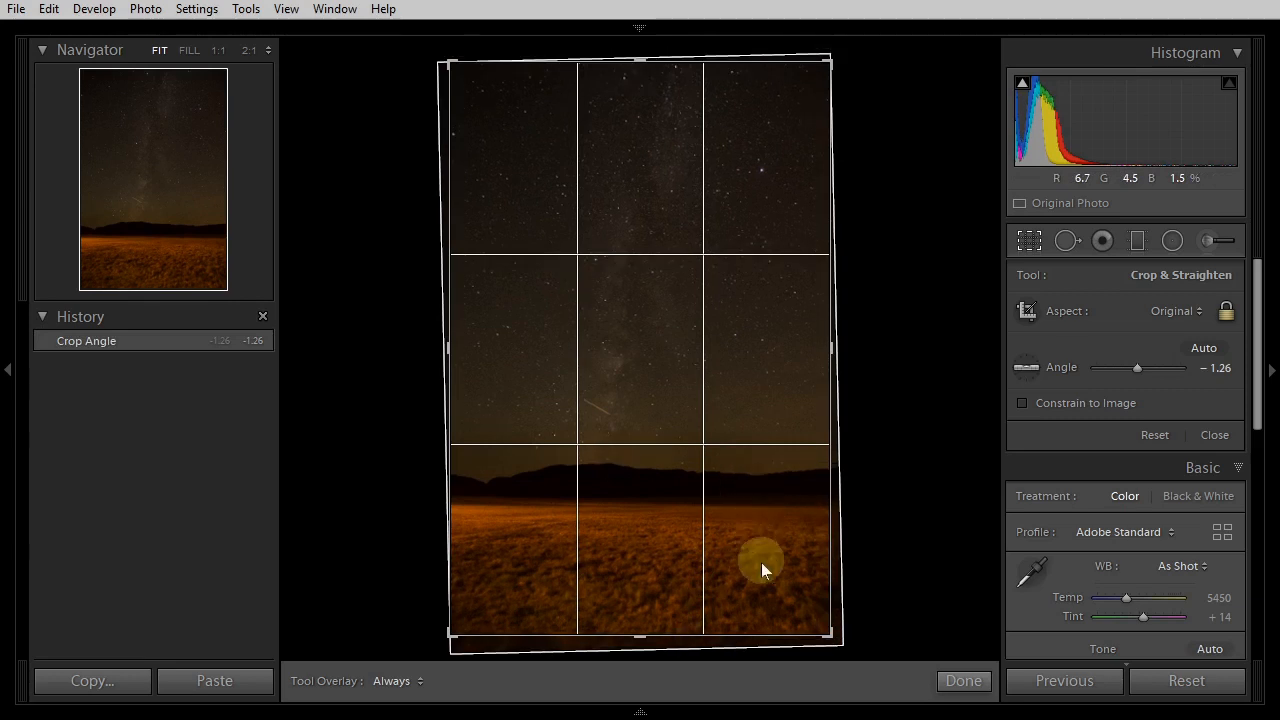
left_click(962, 681)
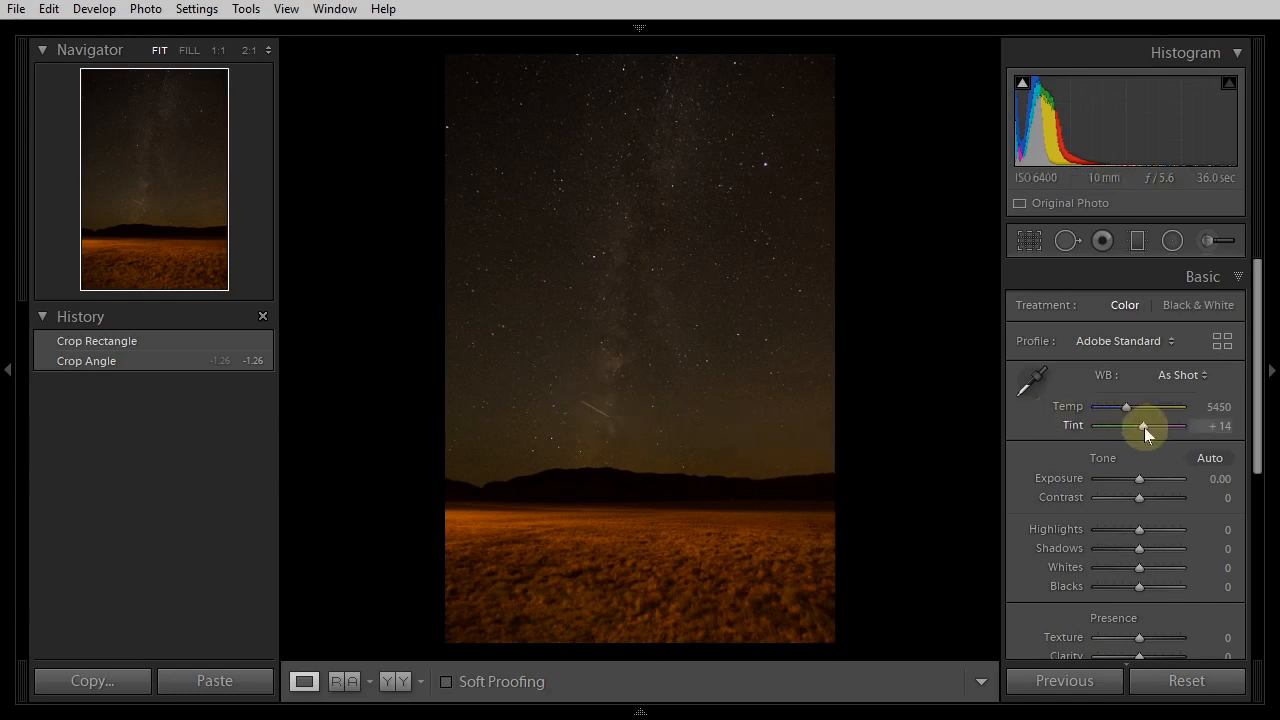
Try a global Tint of -150 on the photo and reset the Tint
left_click_drag(1144, 427, 1022, 438)
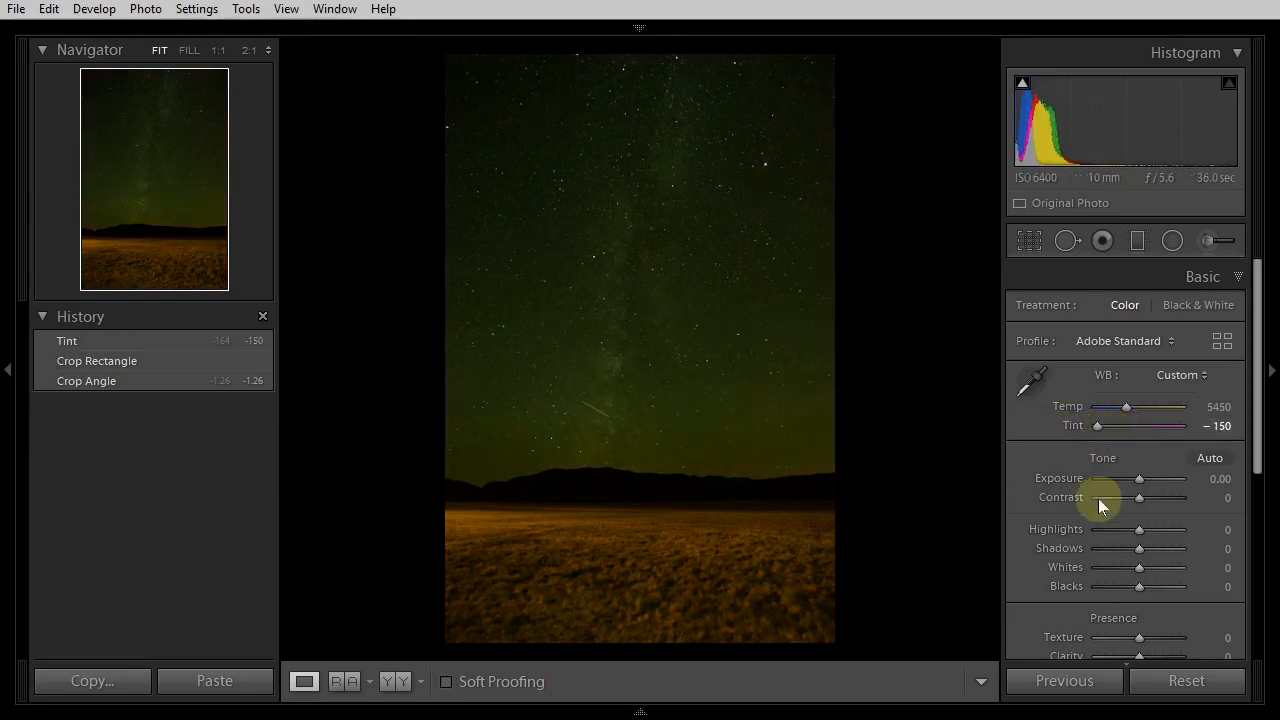
double_click(1067, 427)
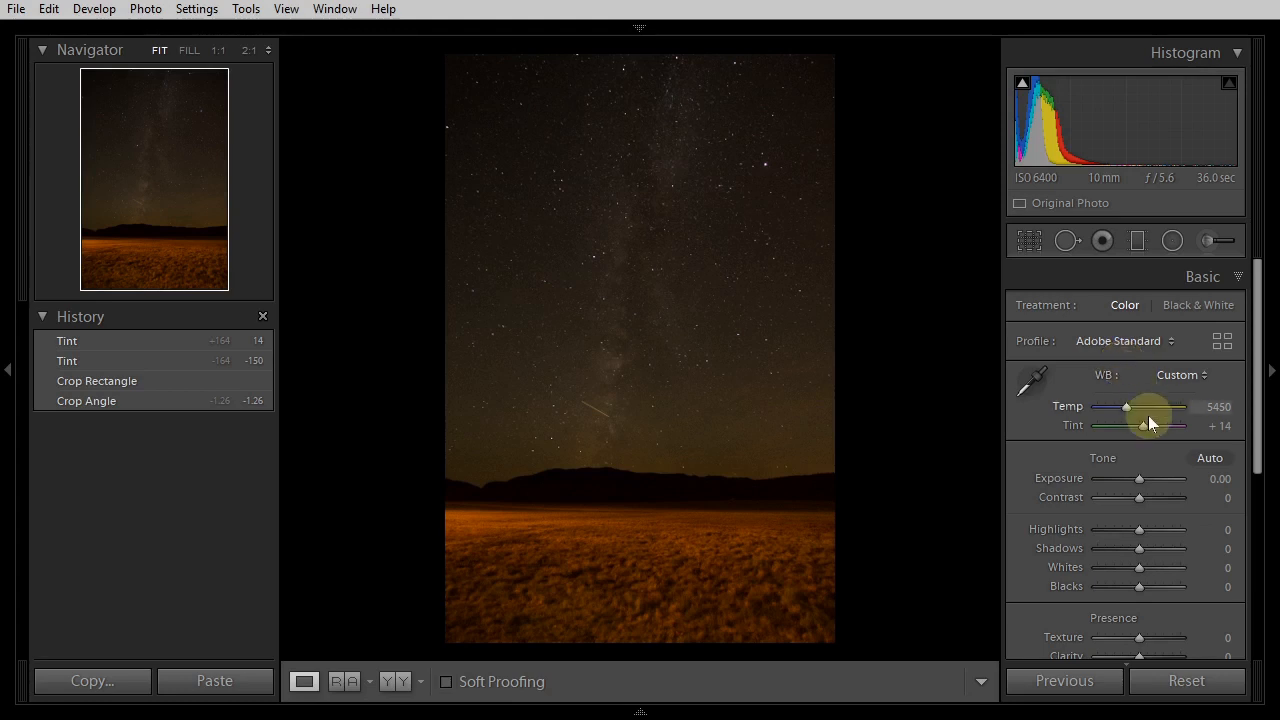
Paint a new Adjustment Brush mask over the whole grass foreground with the mask overlay shown, and hide the overlay
left_click(1209, 244)
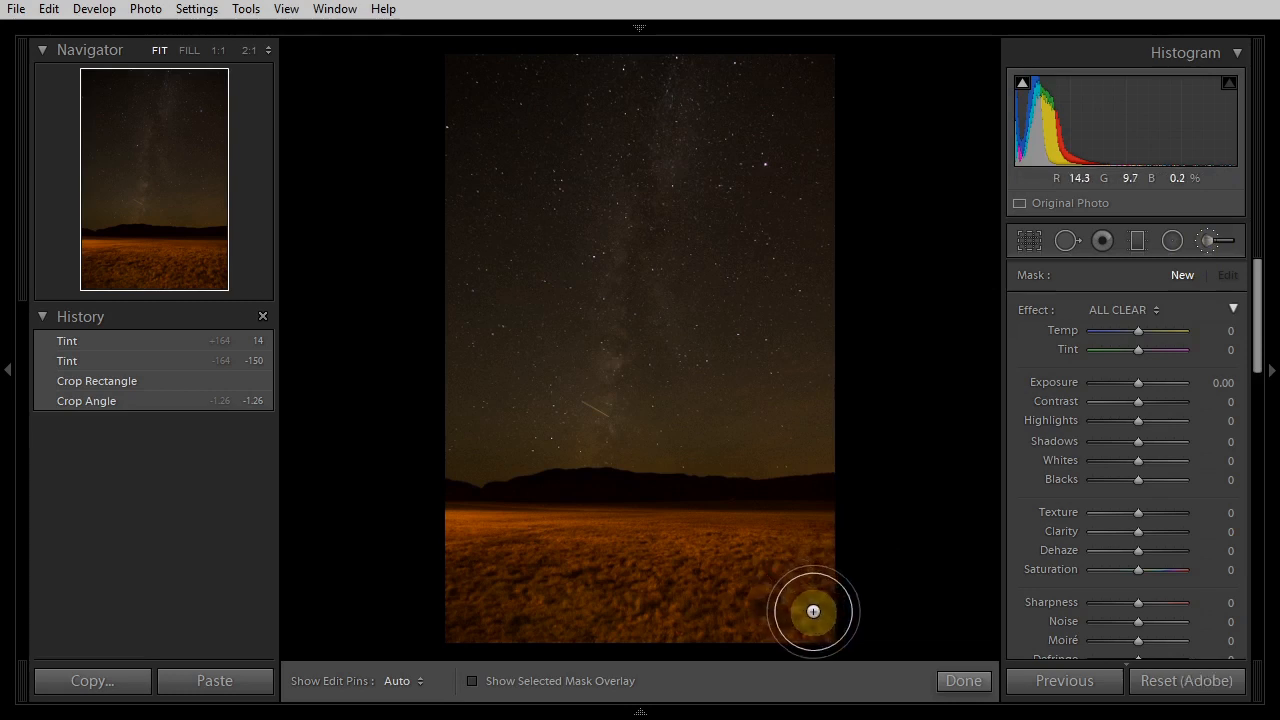
scroll(813, 611, "down", 2)
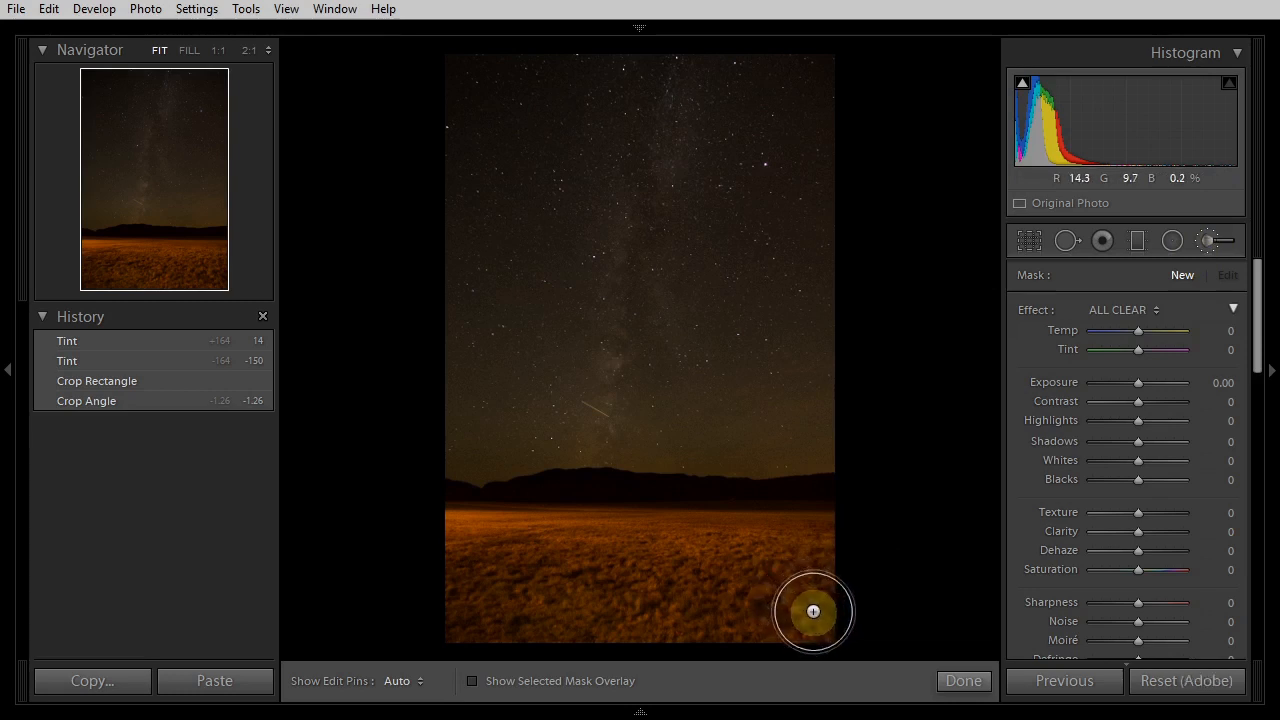
left_click(471, 681)
key("h")
mouse_move(429, 623)
left_mouse_down()
mouse_move(768, 654)
mouse_move(859, 634)
mouse_move(891, 605)
mouse_move(383, 599)
mouse_move(478, 572)
mouse_move(837, 572)
mouse_move(871, 564)
mouse_move(853, 529)
mouse_move(380, 545)
left_mouse_up()
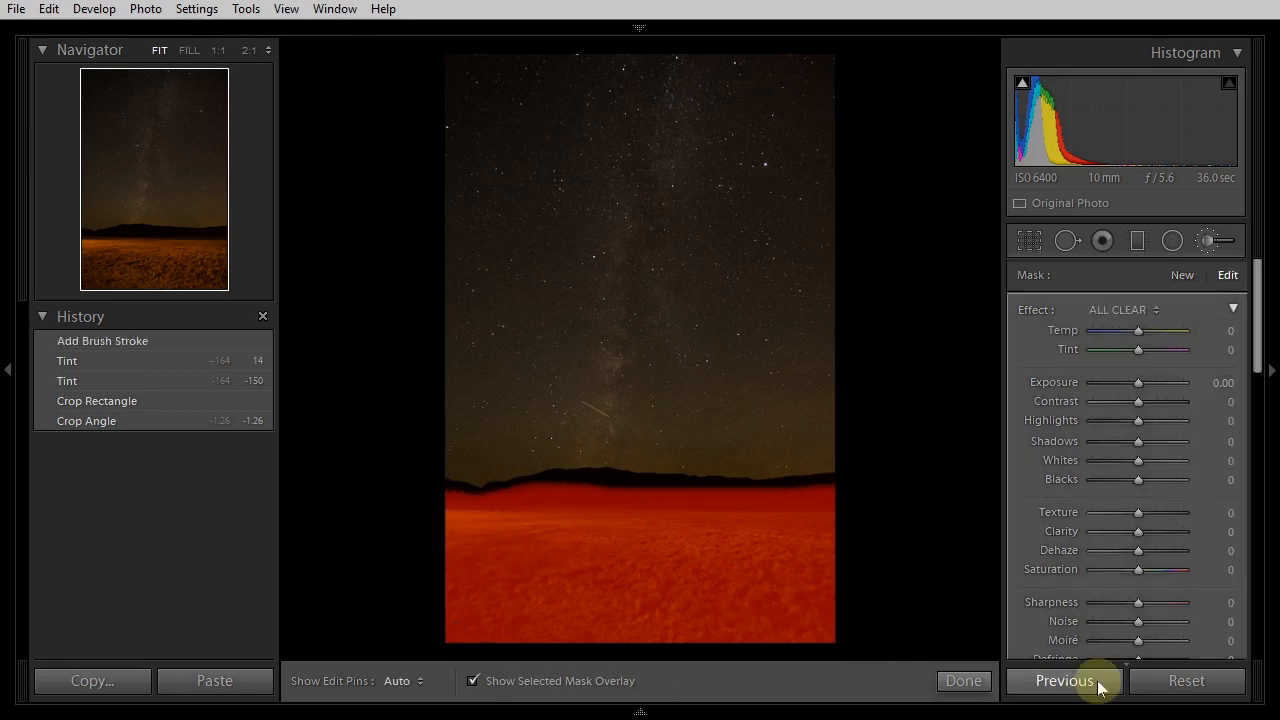
left_click(473, 682)
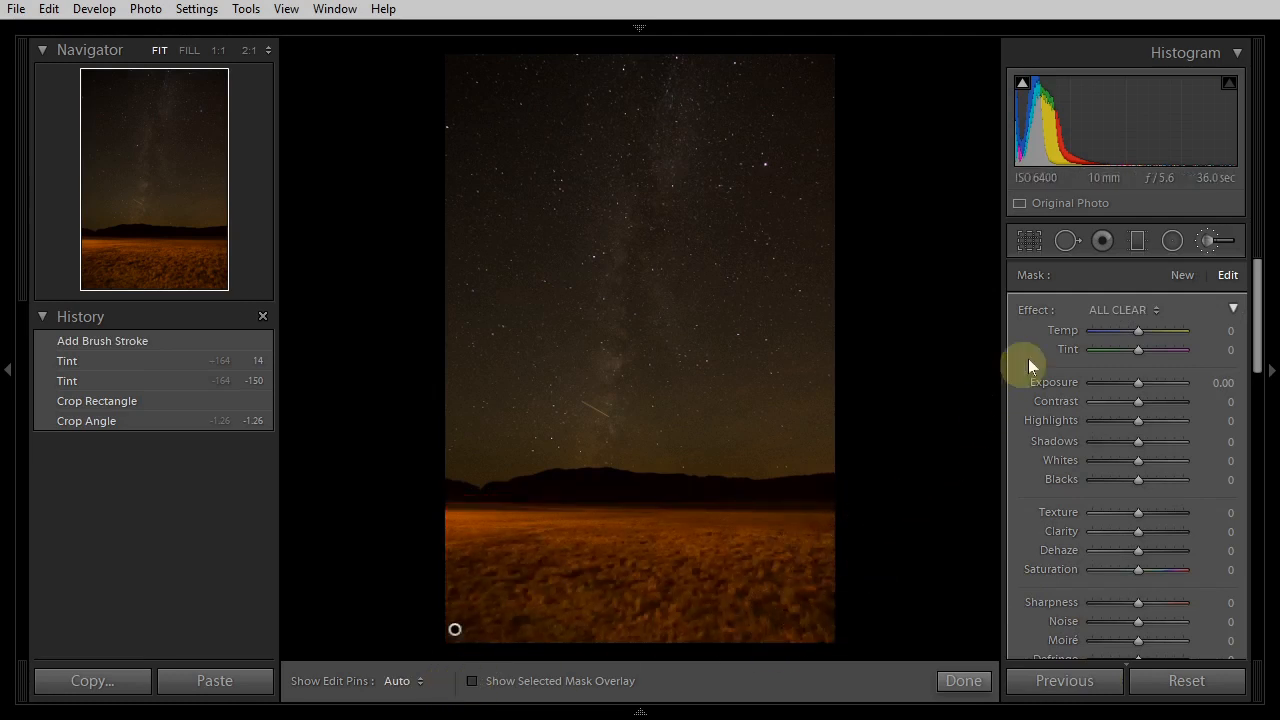
Set the foreground mask to Temp -100, Tint -100, Exposure -0.44 and Highlights -85, and duplicate that brush adjustment
left_click_drag(1137, 350, 1041, 350)
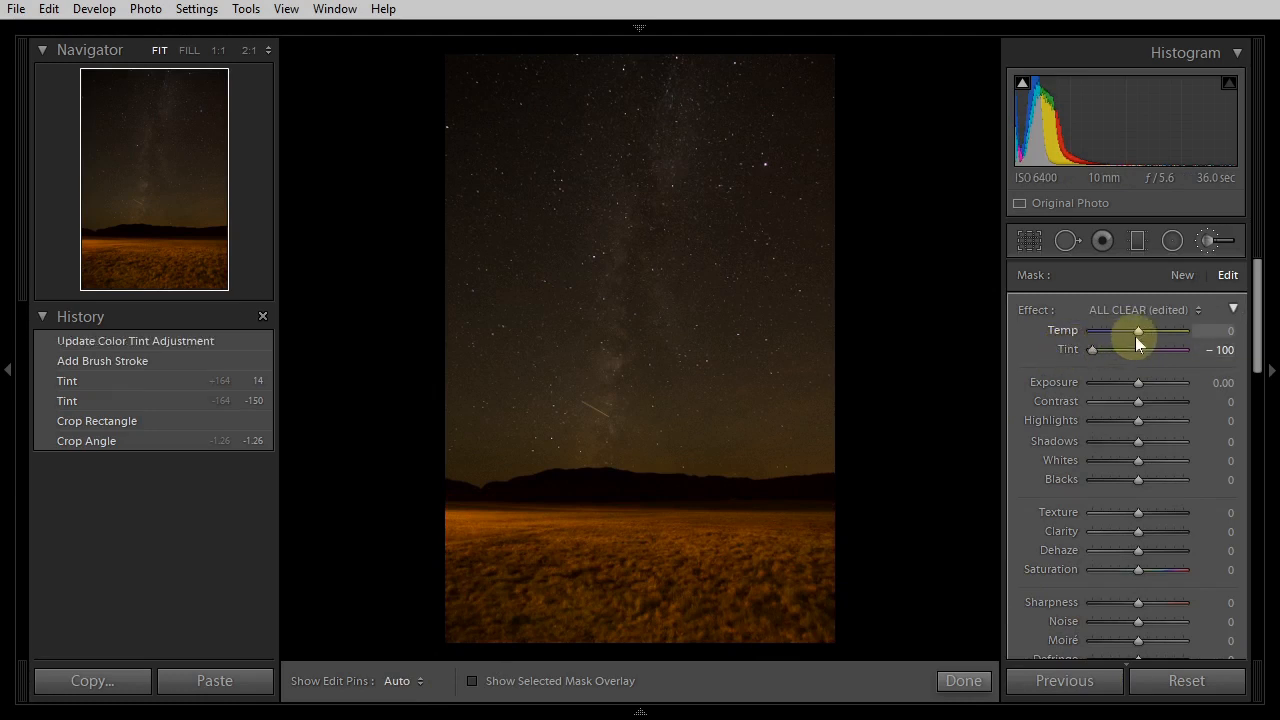
left_click_drag(1136, 331, 1063, 333)
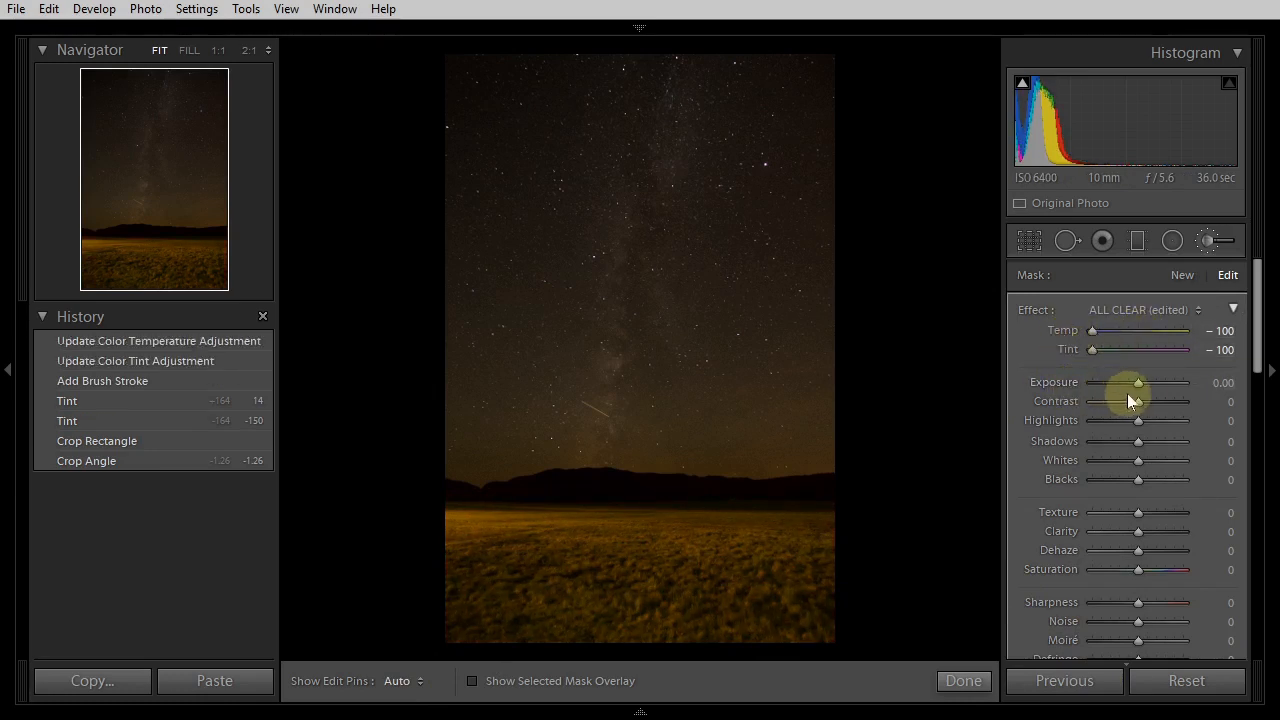
left_click_drag(1138, 384, 1129, 386)
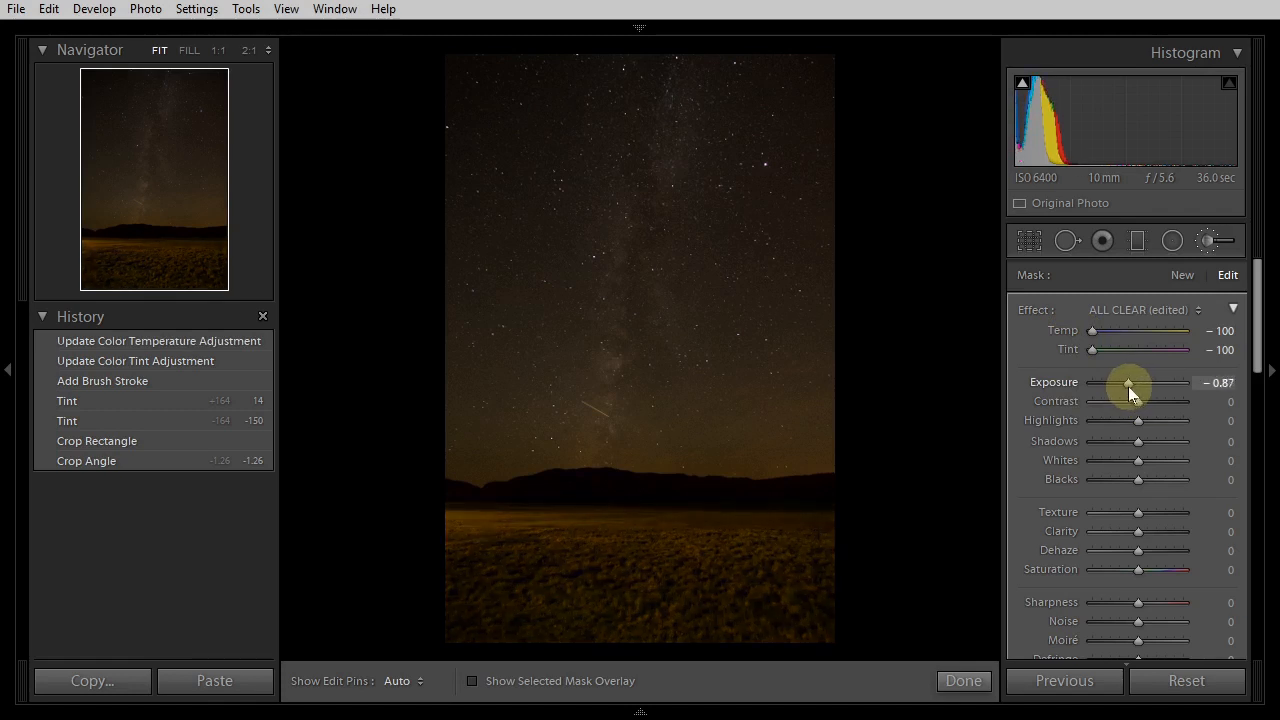
left_click_drag(1128, 386, 1099, 429)
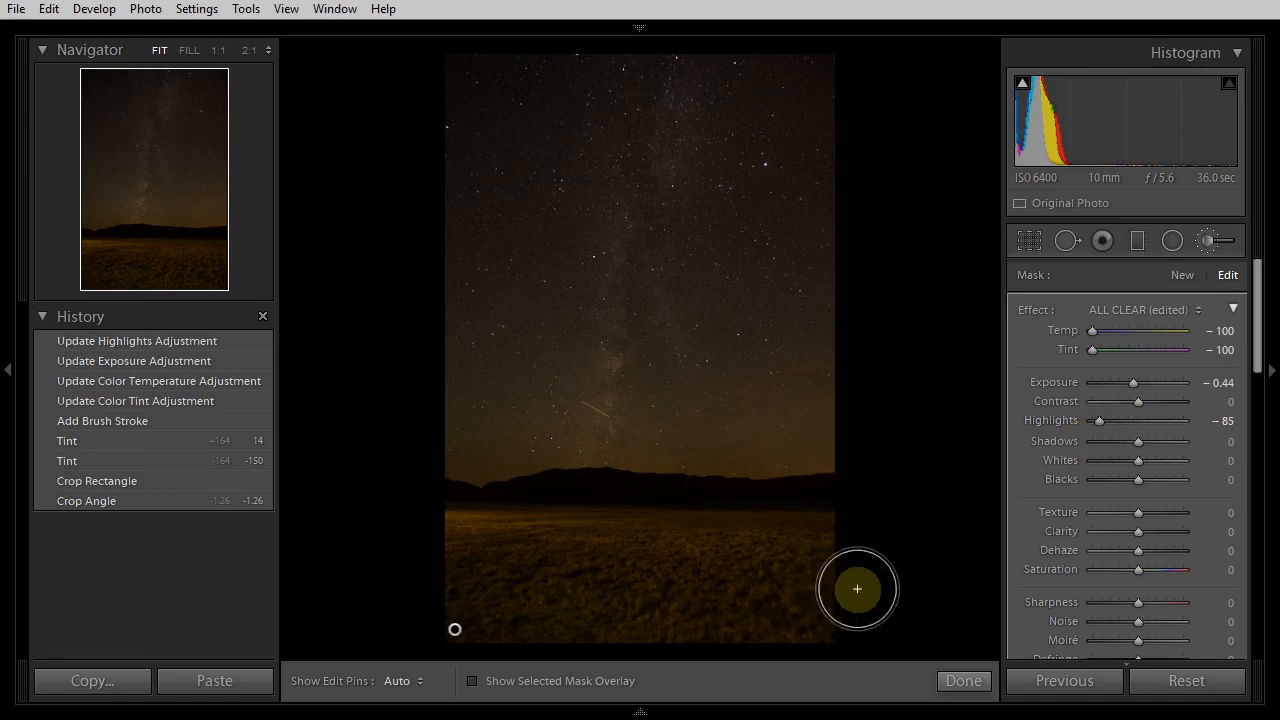
right_click(455, 630)
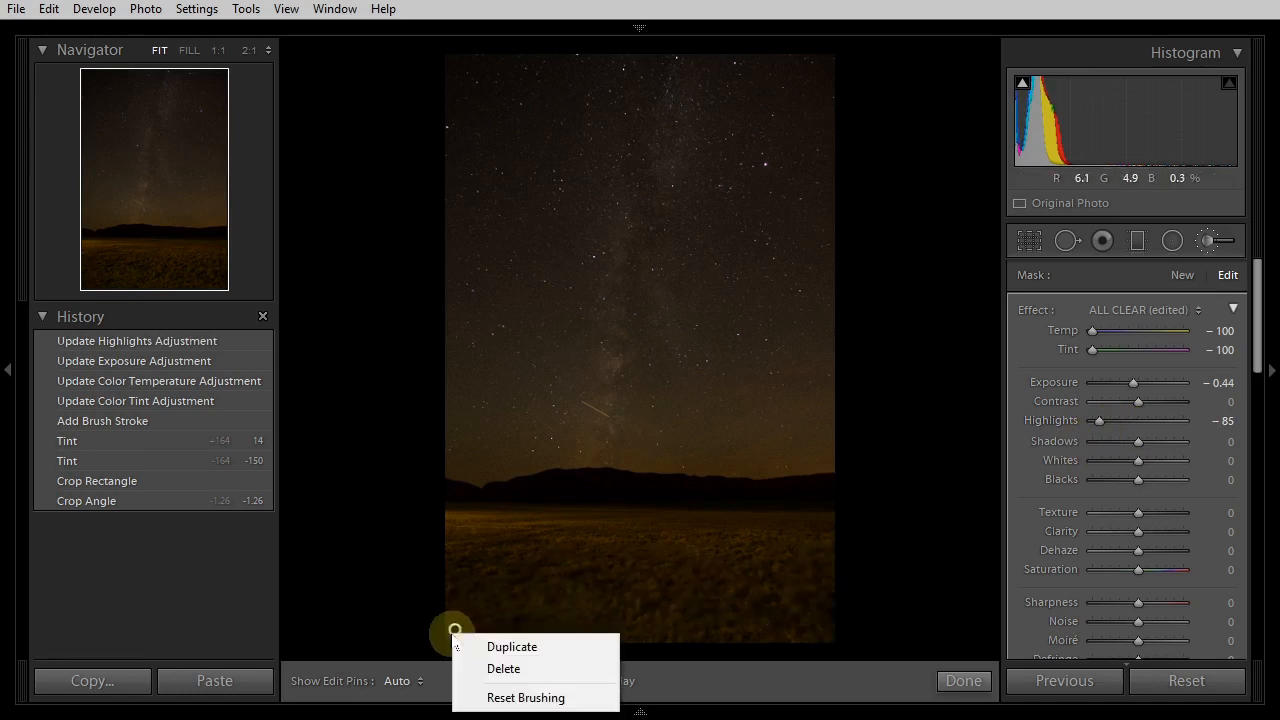
left_click(531, 647)
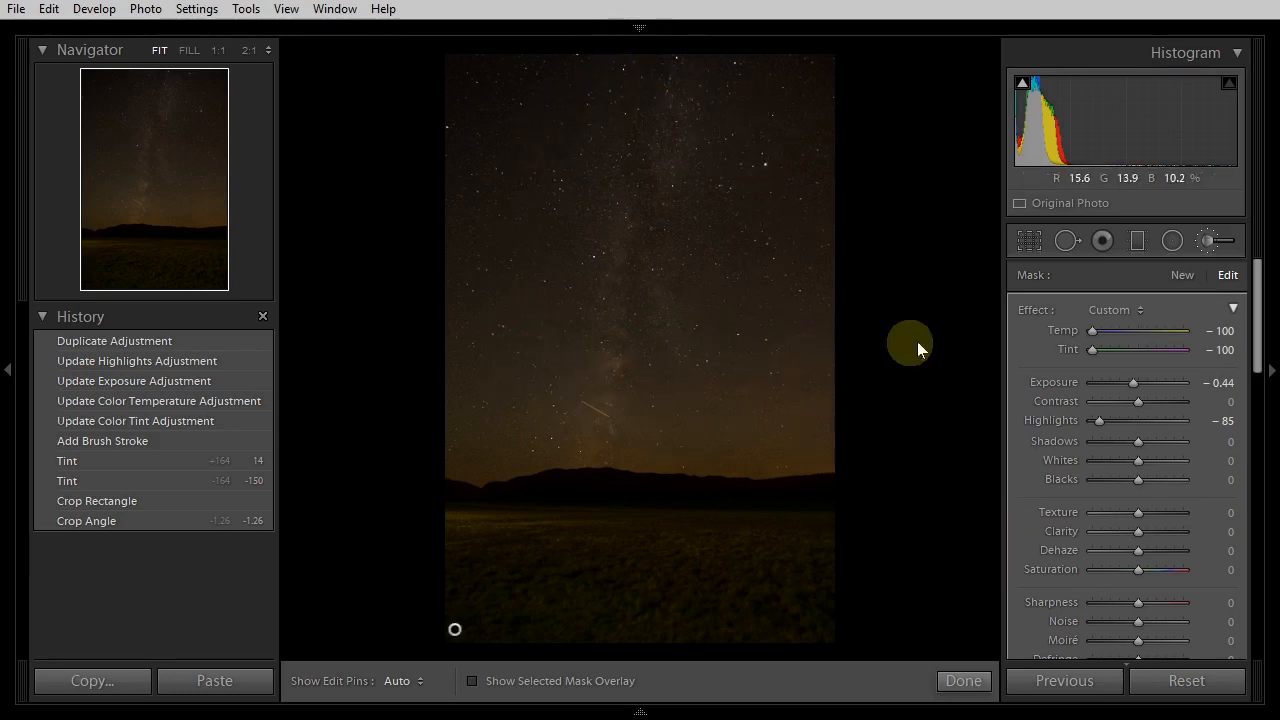
Paint a new brush mask over the entire sky and mountain ridge with the mask overlay shown, and hide the overlay
left_click(1183, 275)
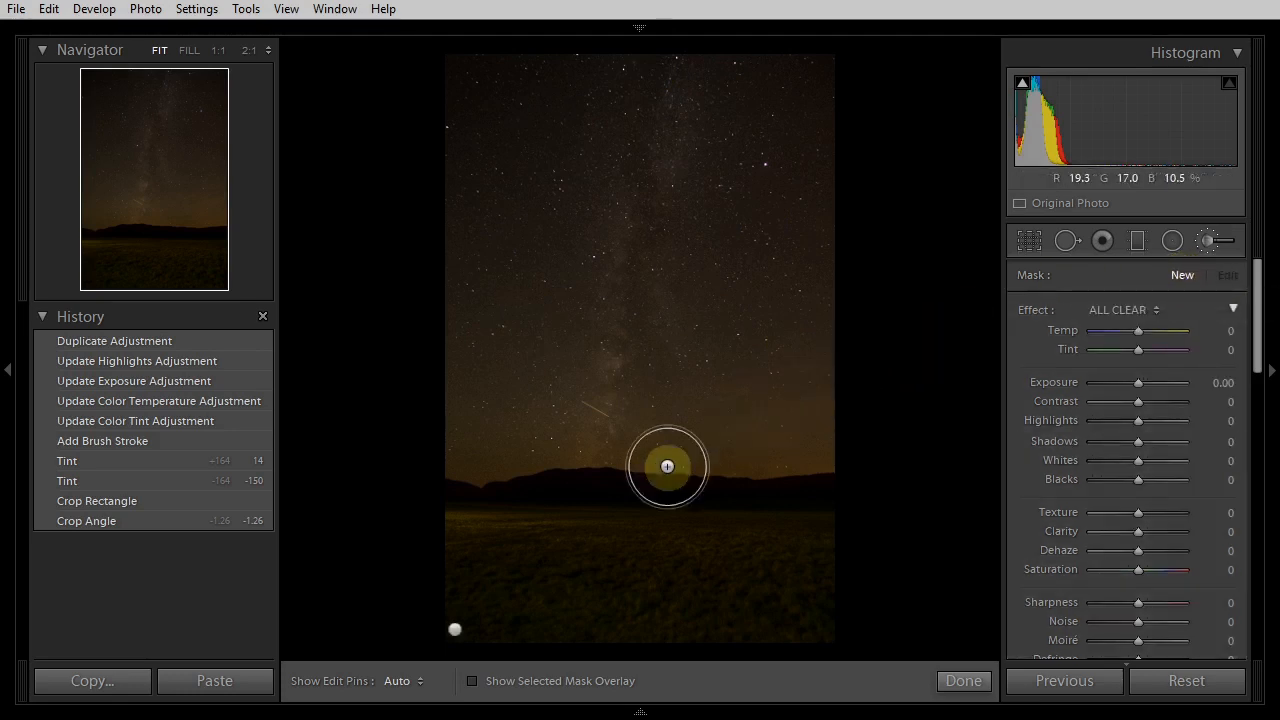
left_click(472, 682)
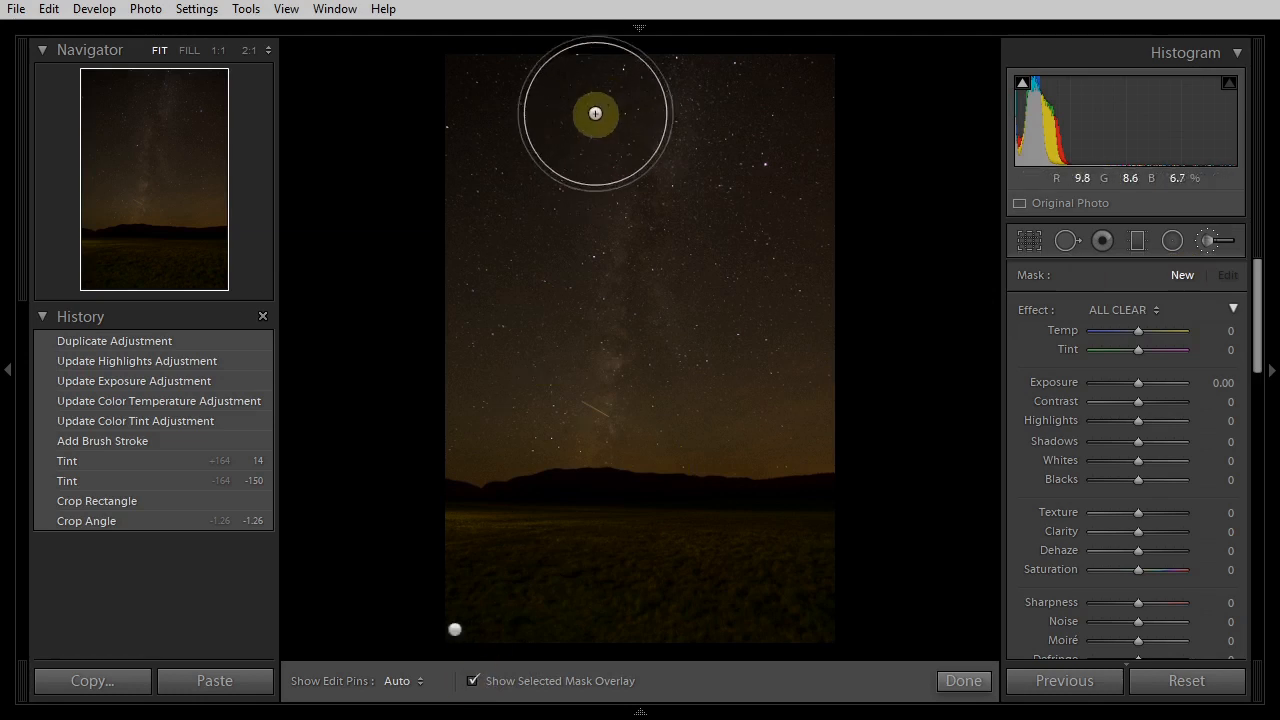
scroll(595, 114, "up", 4)
mouse_move(519, 106)
left_mouse_down()
mouse_move(543, 133)
mouse_move(709, 177)
mouse_move(554, 243)
mouse_move(549, 300)
mouse_move(492, 348)
mouse_move(857, 329)
mouse_move(651, 169)
mouse_move(540, 260)
mouse_move(459, 371)
left_mouse_up()
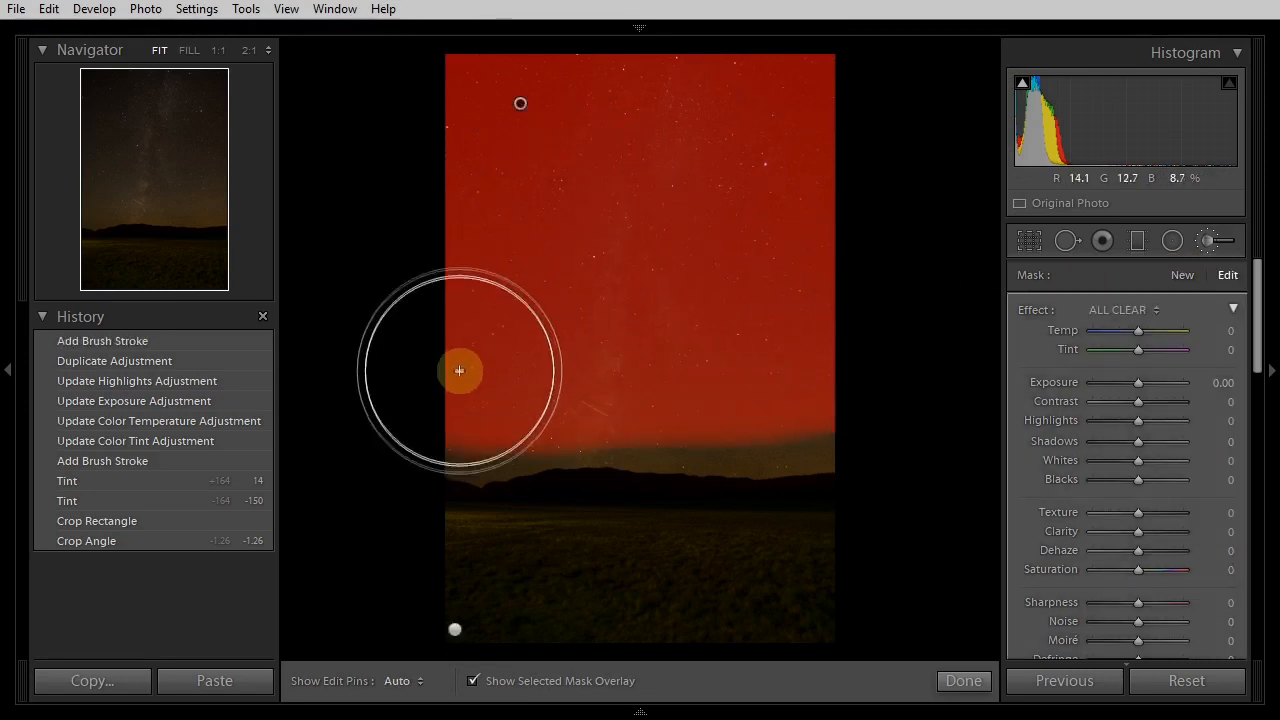
scroll(459, 371, "down", 4)
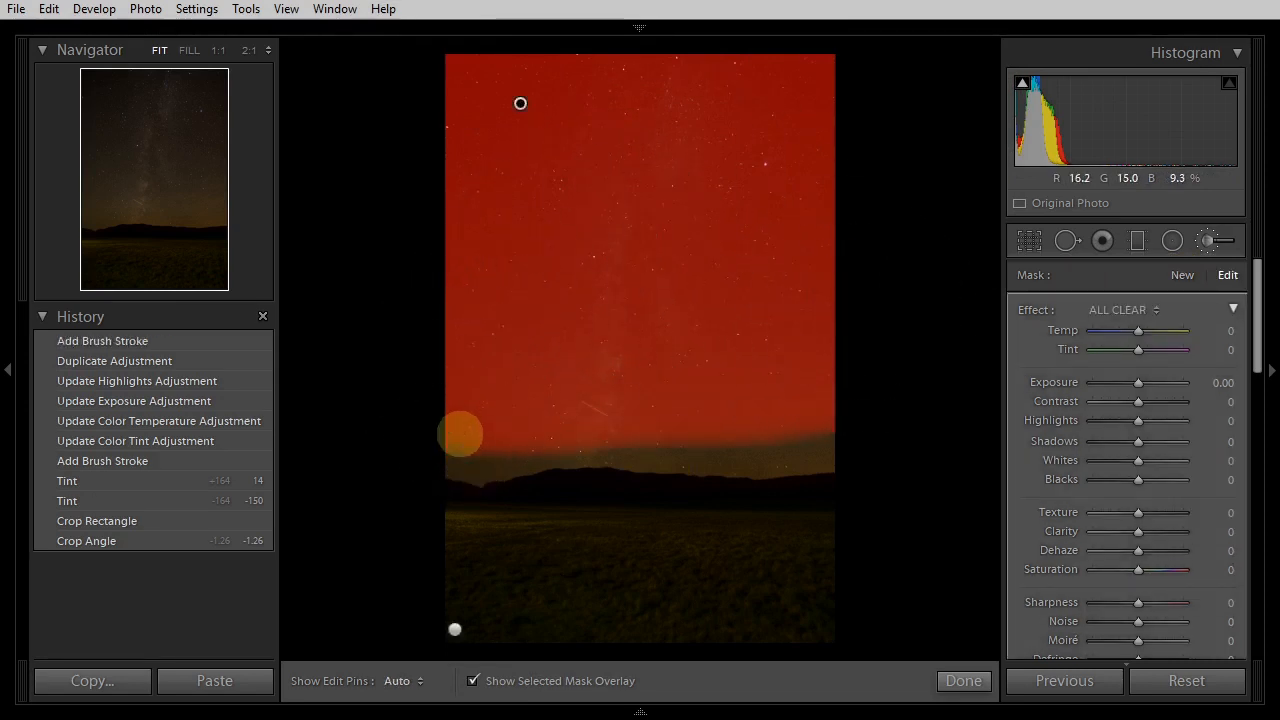
key("h")
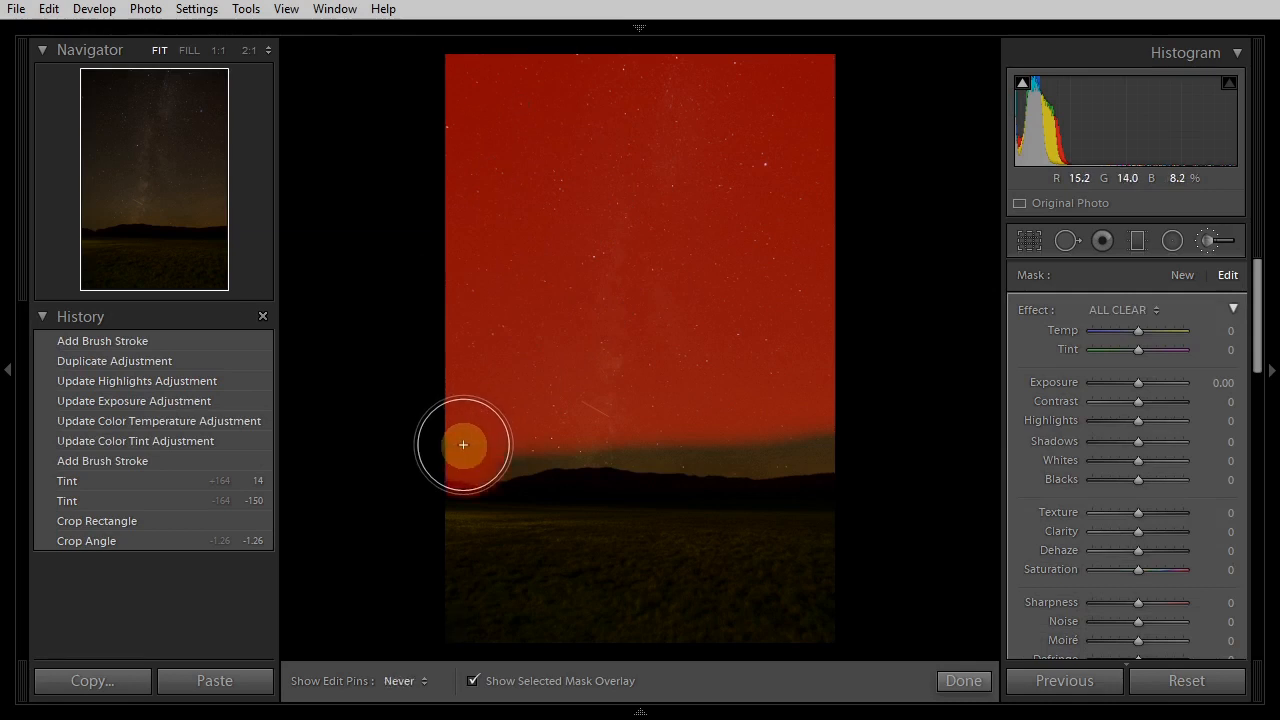
left_click_drag(463, 444, 843, 443)
key("h")
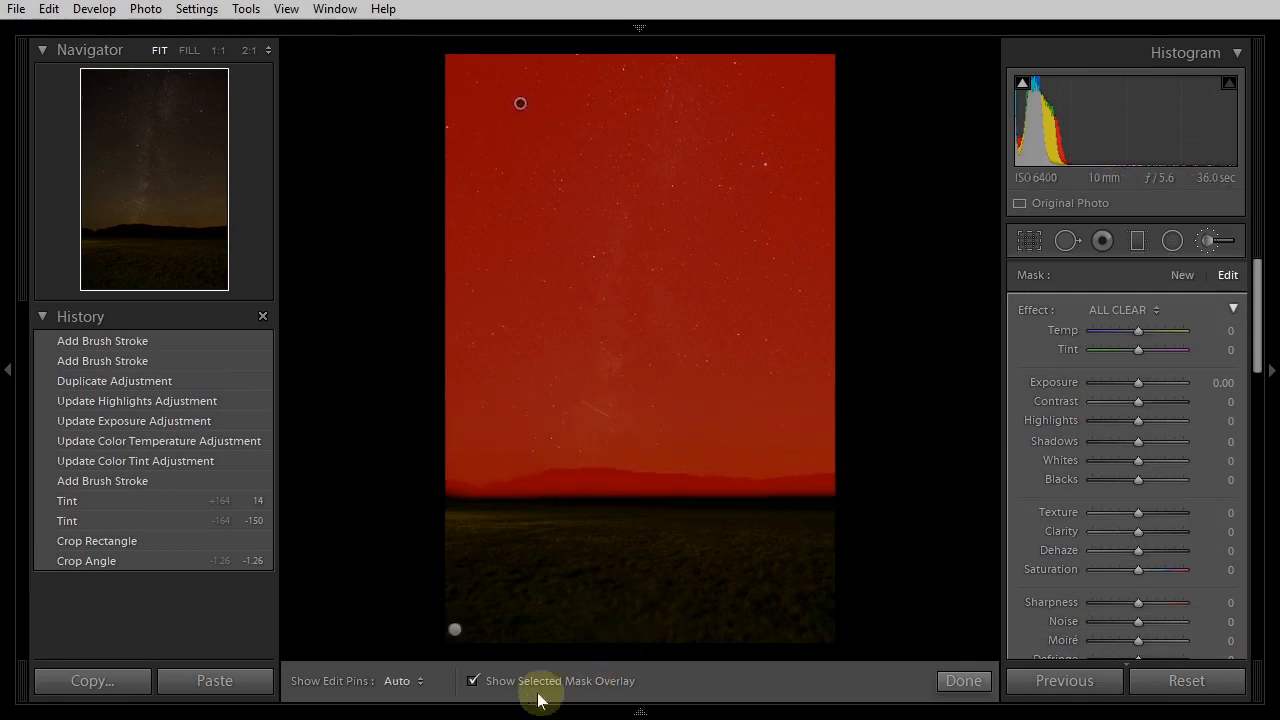
left_click(480, 680)
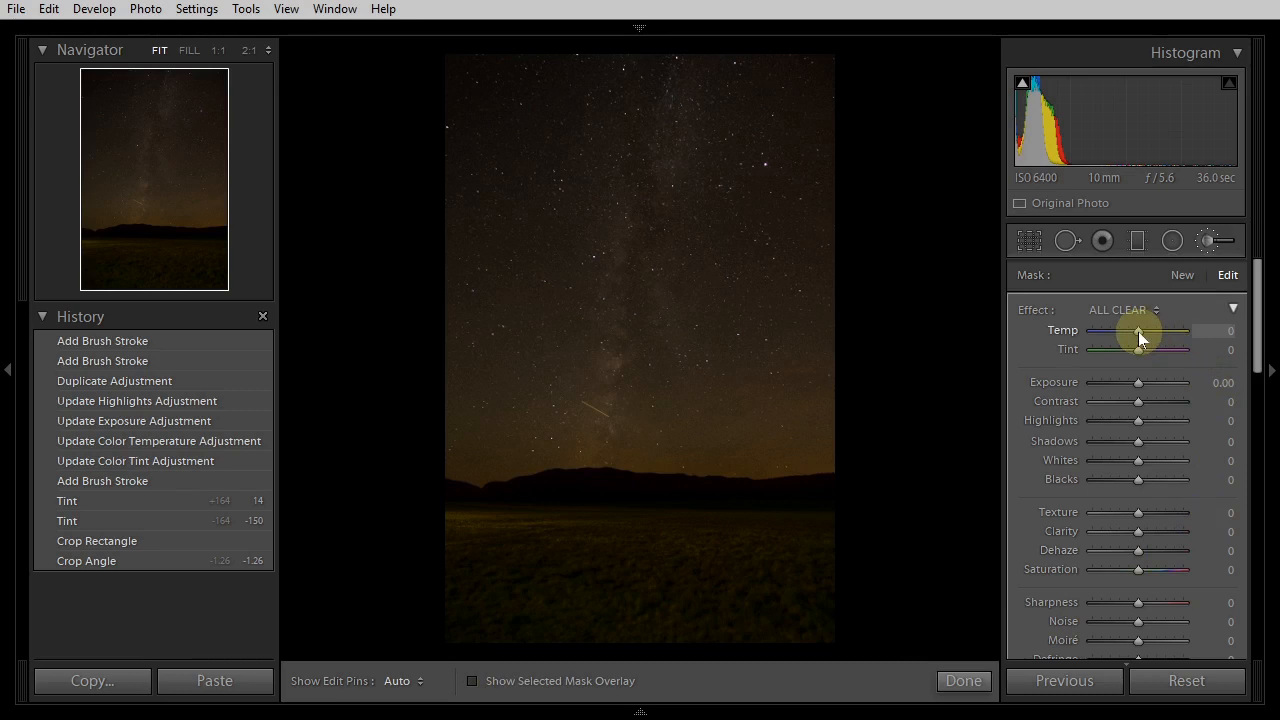
Set the sky mask to Temp -37, Tint 39, Clarity 63 and Dehaze 41, resetting a trial Texture of -100
left_click_drag(1138, 331, 1156, 351)
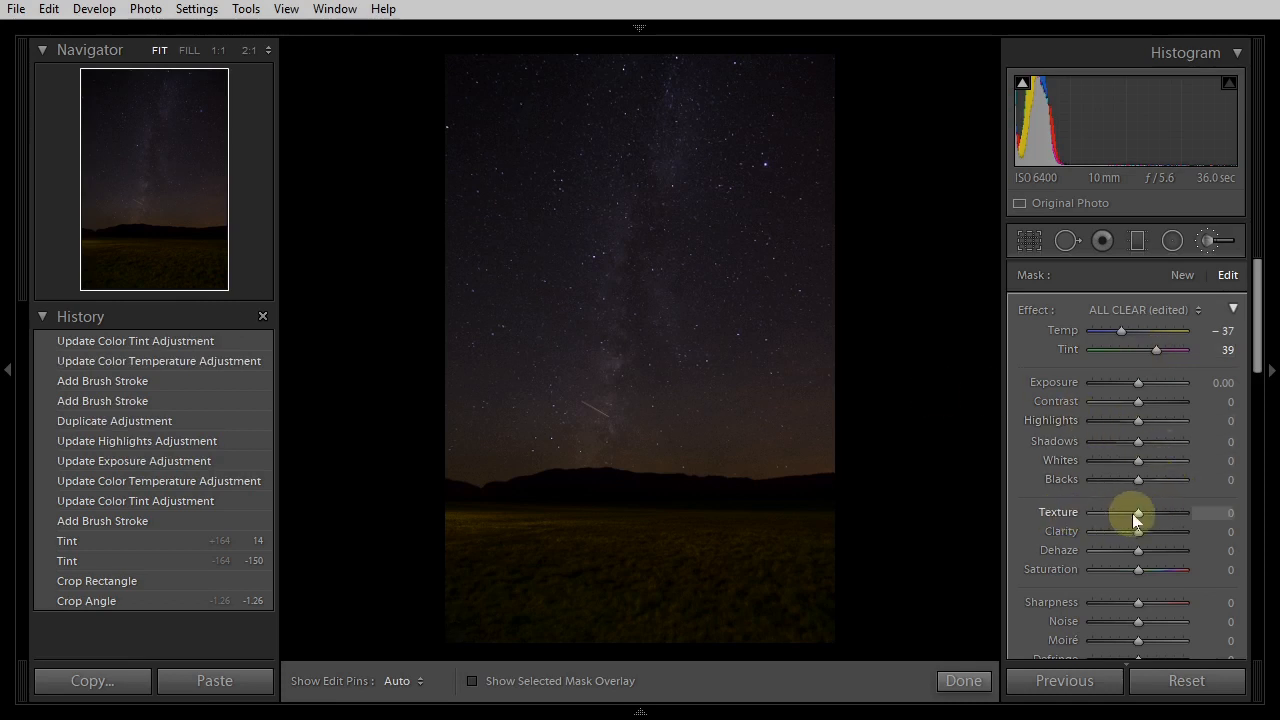
left_click_drag(1134, 513, 1051, 514)
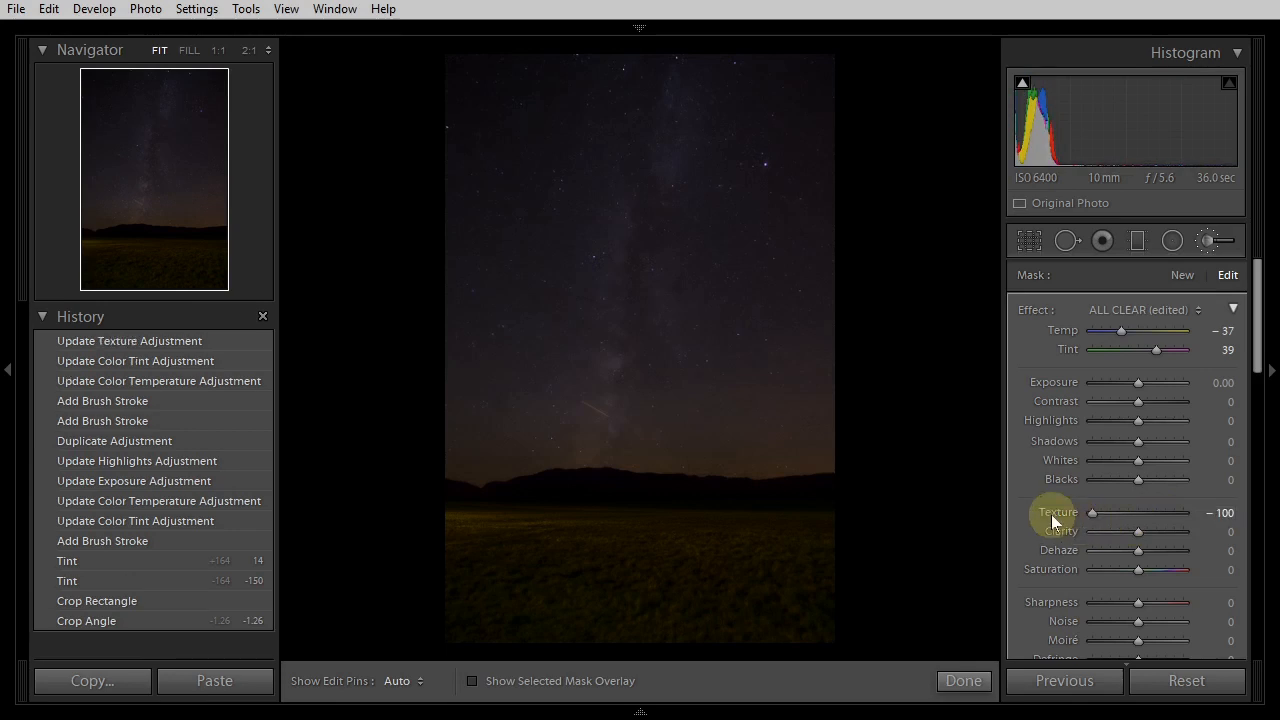
double_click(1051, 514)
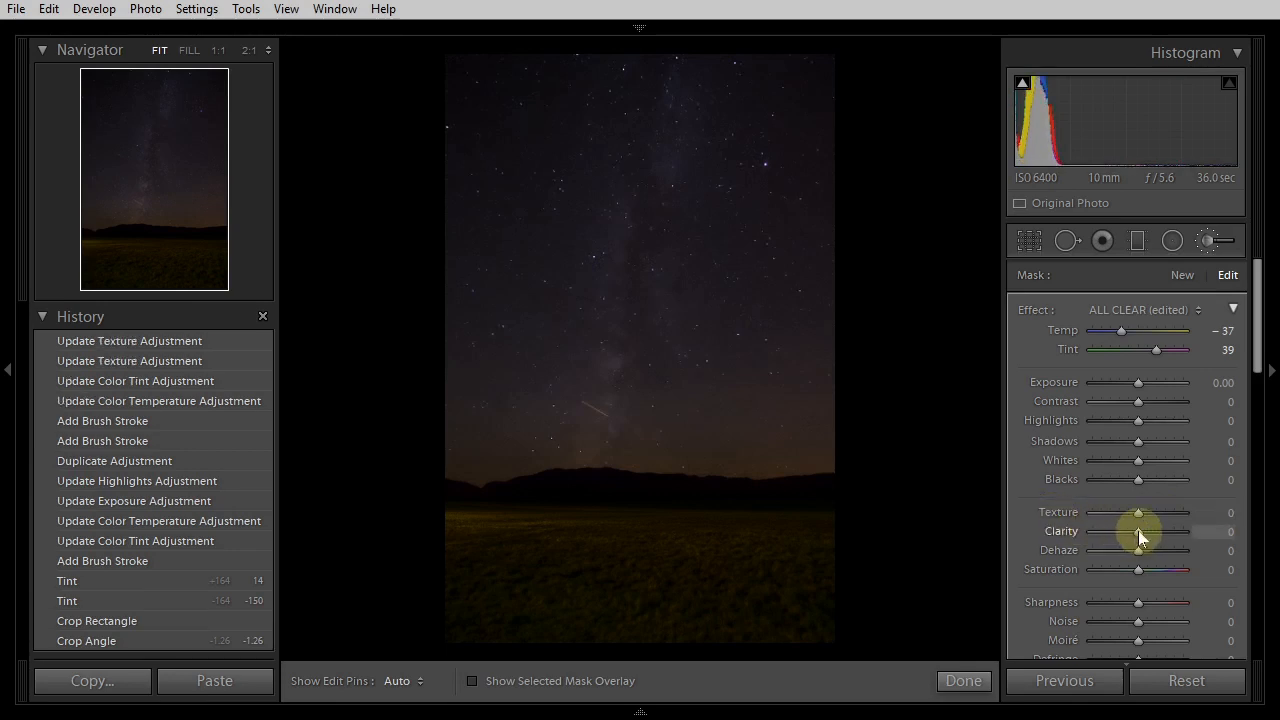
left_click_drag(1138, 531, 1163, 530)
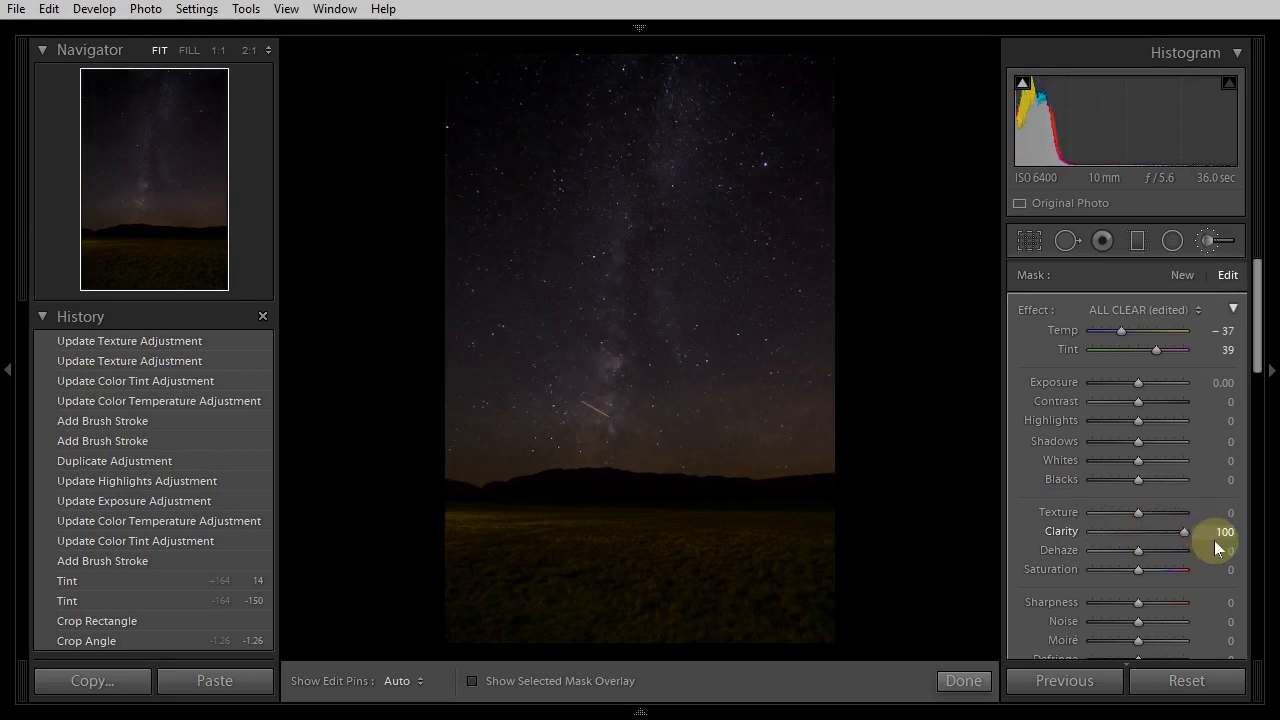
left_click_drag(1196, 536, 1158, 558)
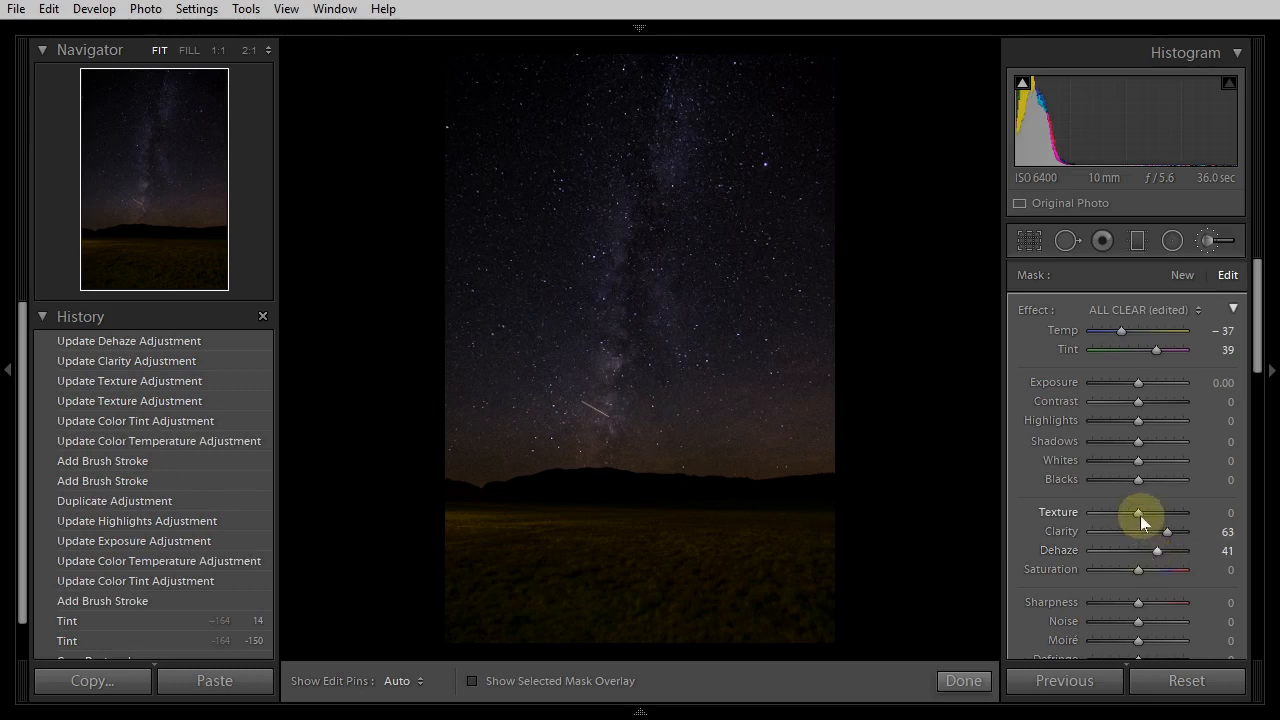
Try a Texture of -54 on the sky mask and reset it to 0
left_click_drag(1140, 515, 1111, 514)
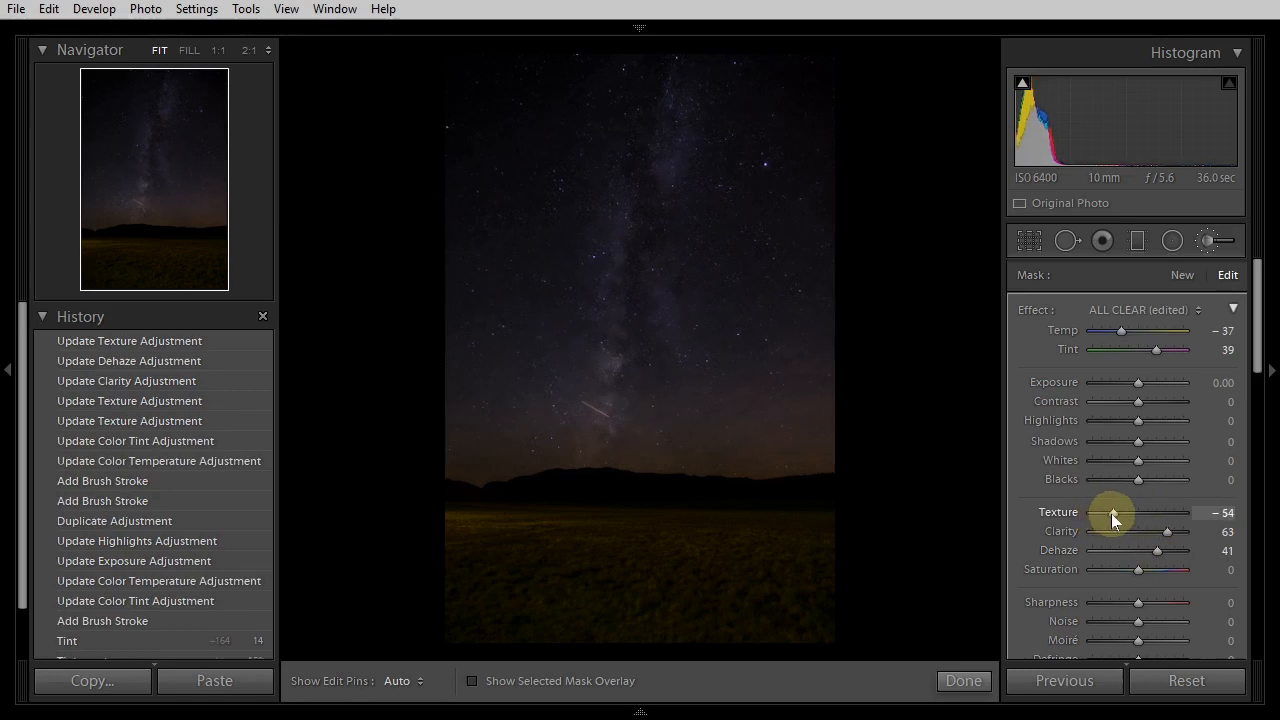
double_click(1053, 513)
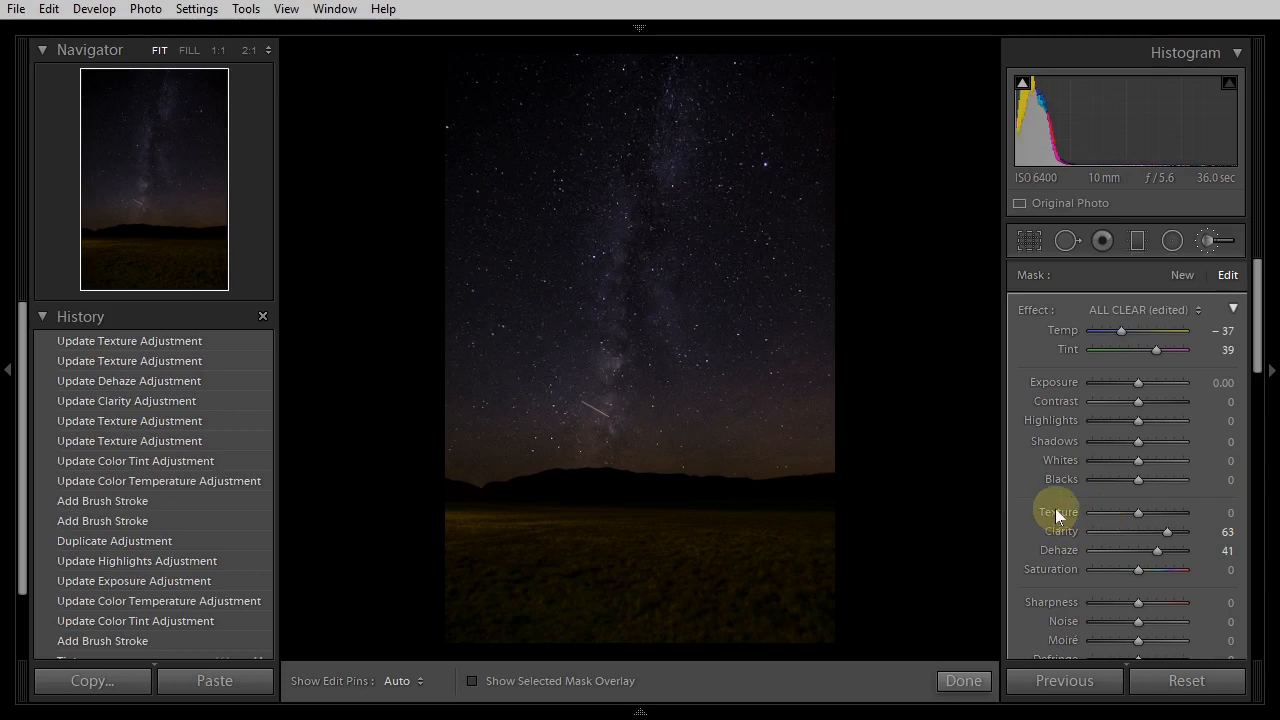
Paint a new brush mask with an enlarged brush over the sky on both sides of the Milky Way
left_click(1183, 274)
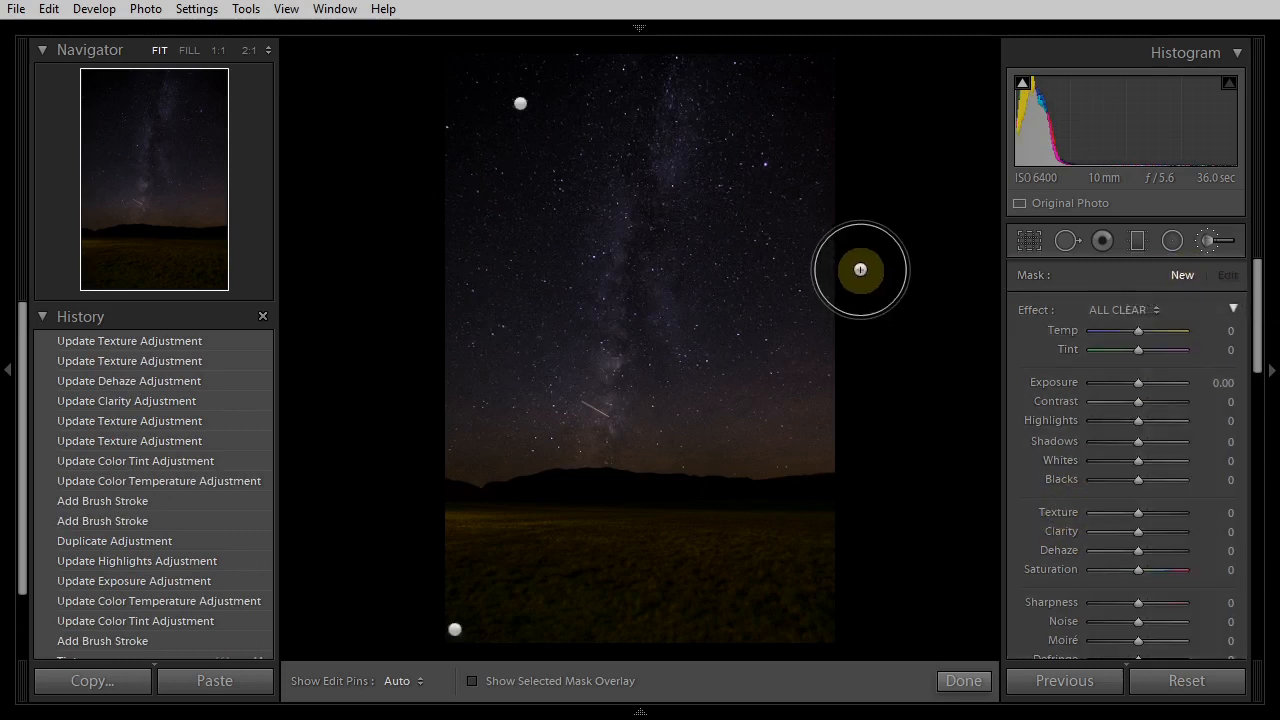
scroll(860, 270, "up", 5)
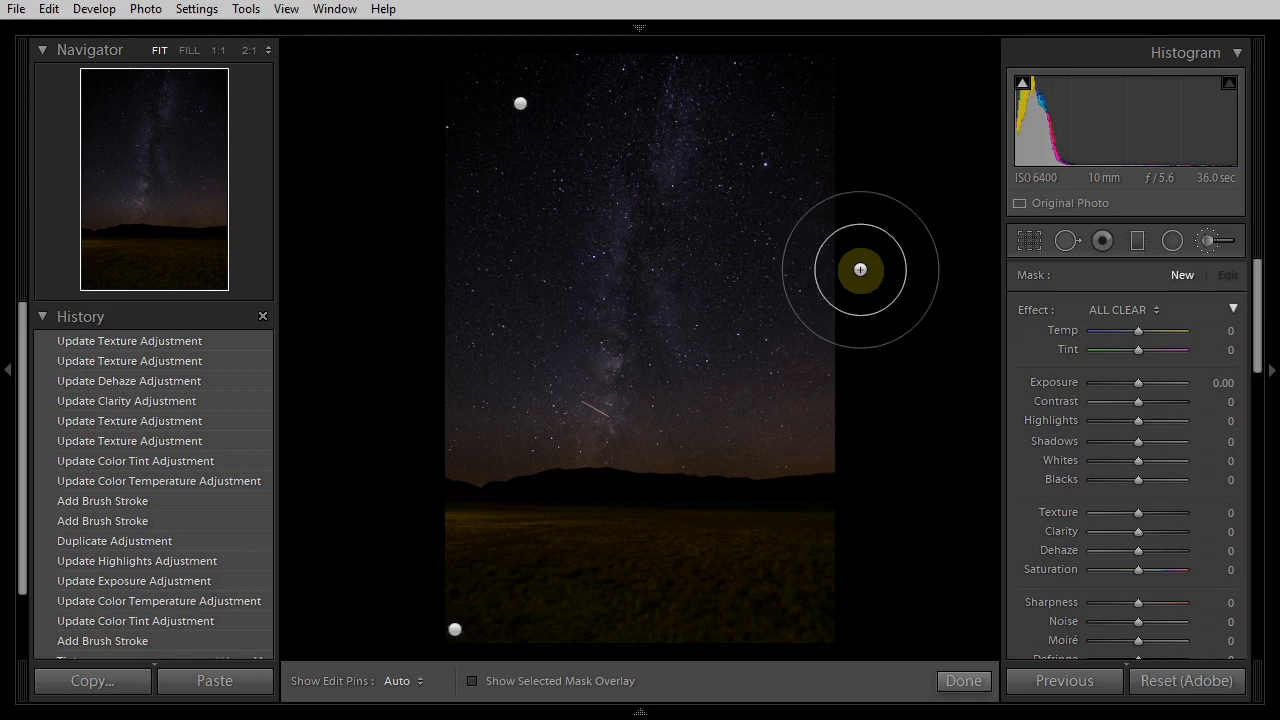
scroll(848, 236, "up", 2)
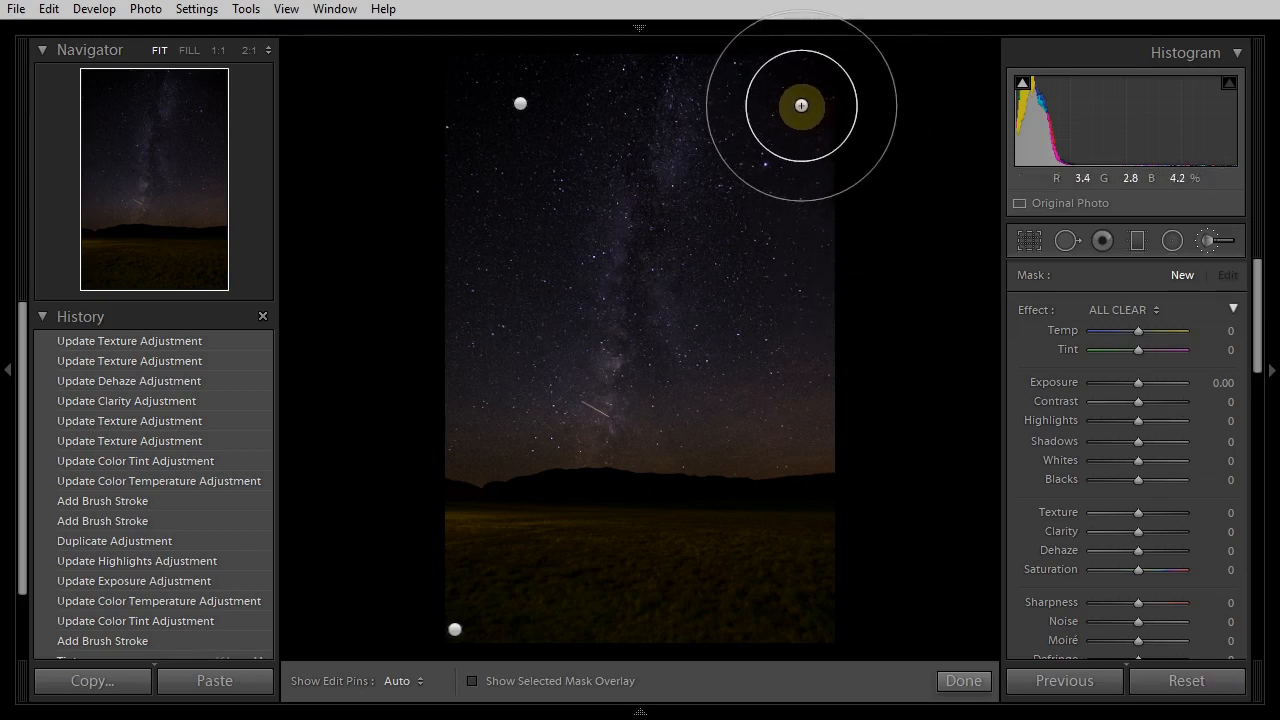
key("h")
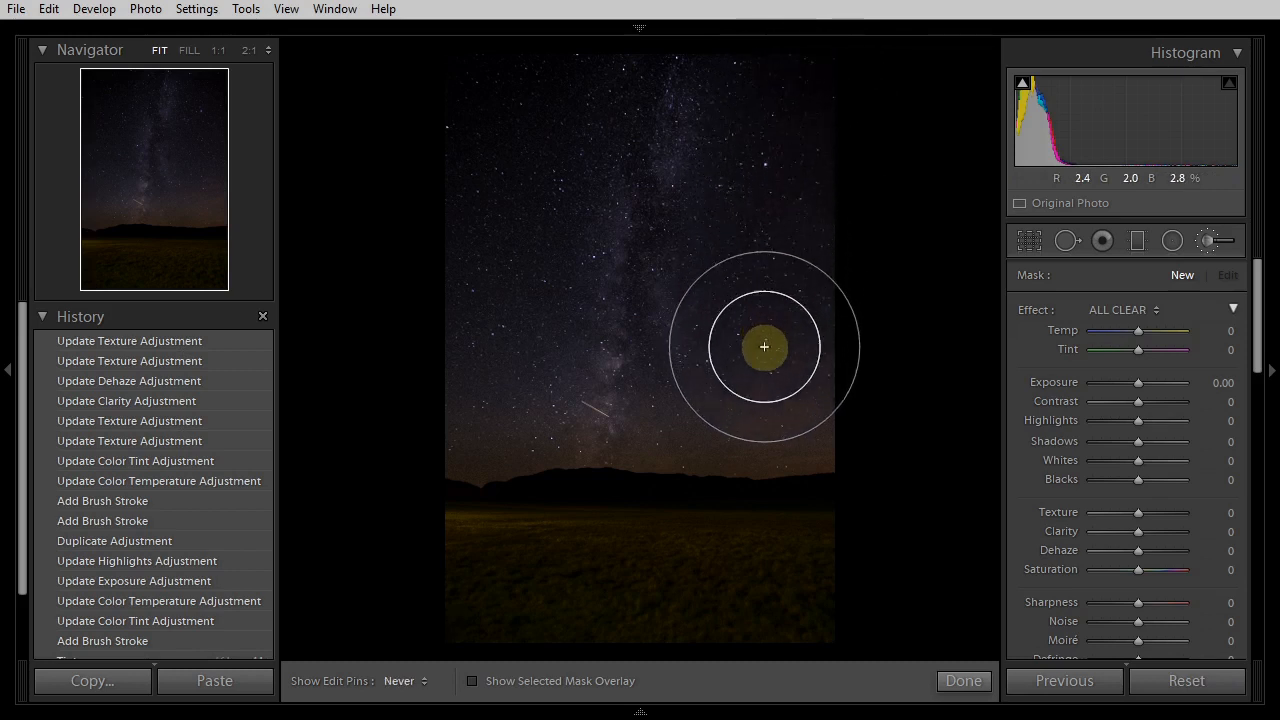
left_click_drag(823, 381, 943, 370)
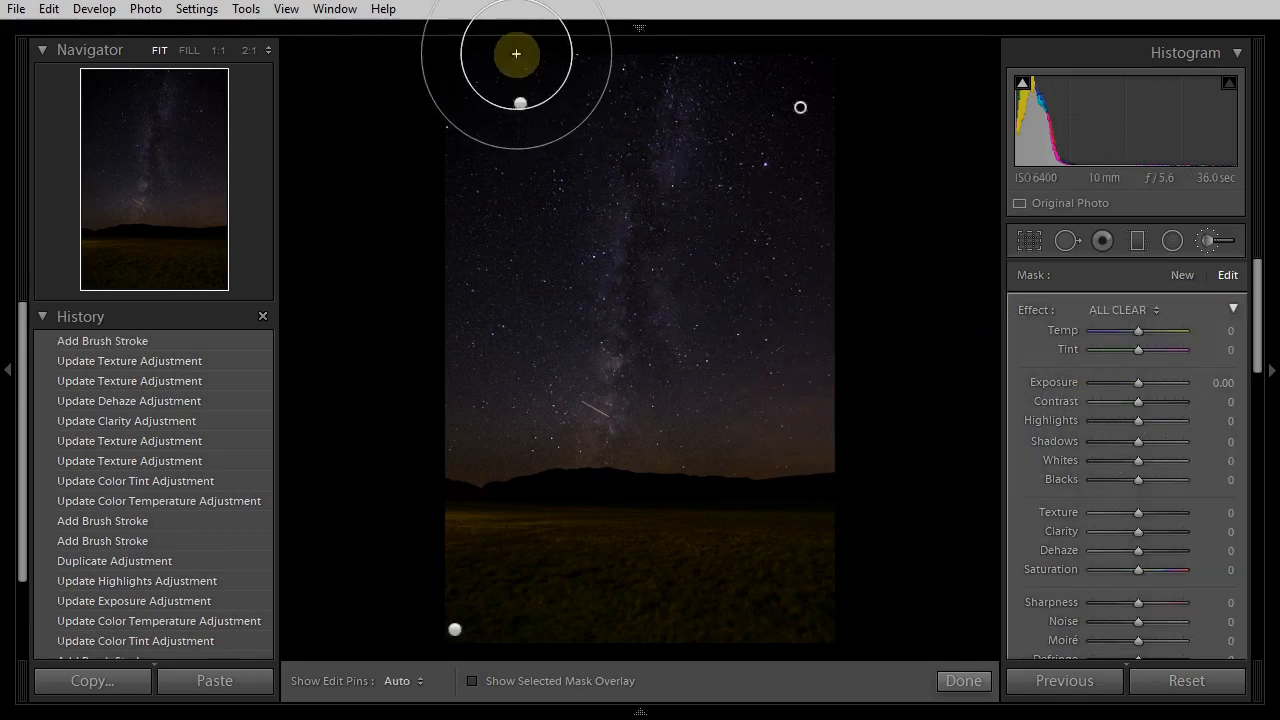
key("h")
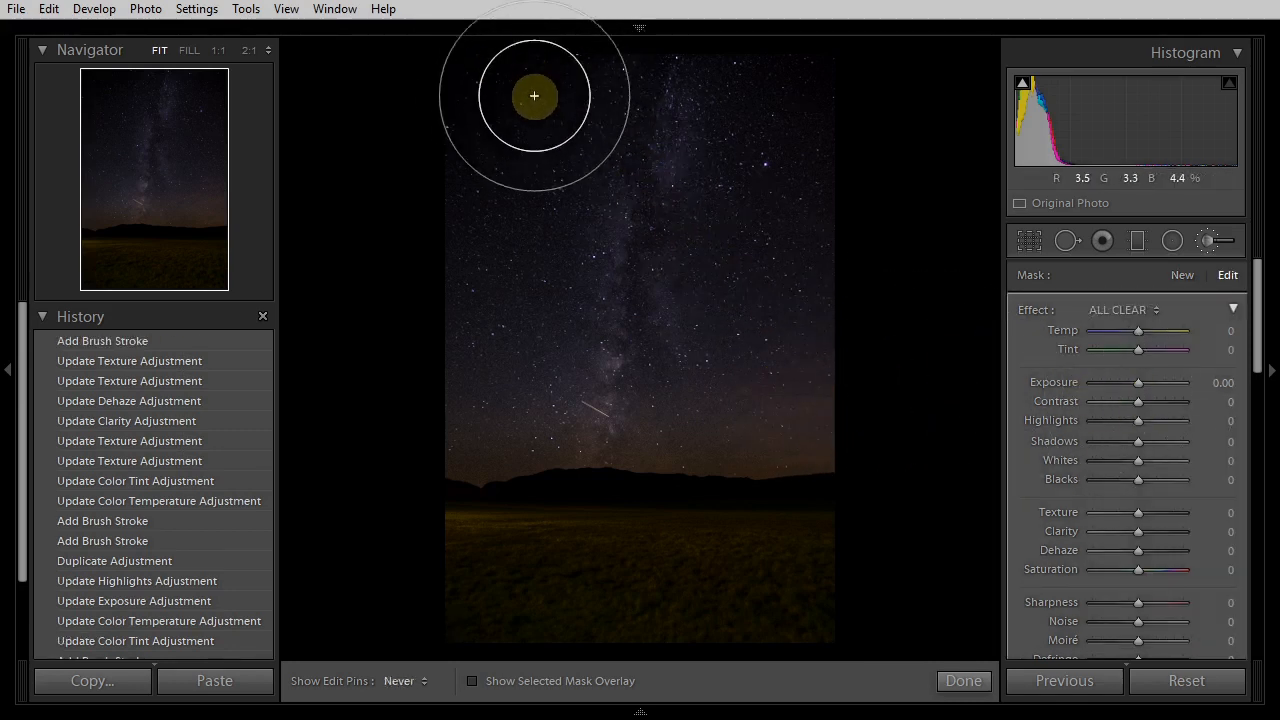
mouse_move(483, 243)
left_mouse_down()
mouse_move(489, 297)
mouse_move(449, 366)
mouse_move(382, 361)
left_mouse_up()
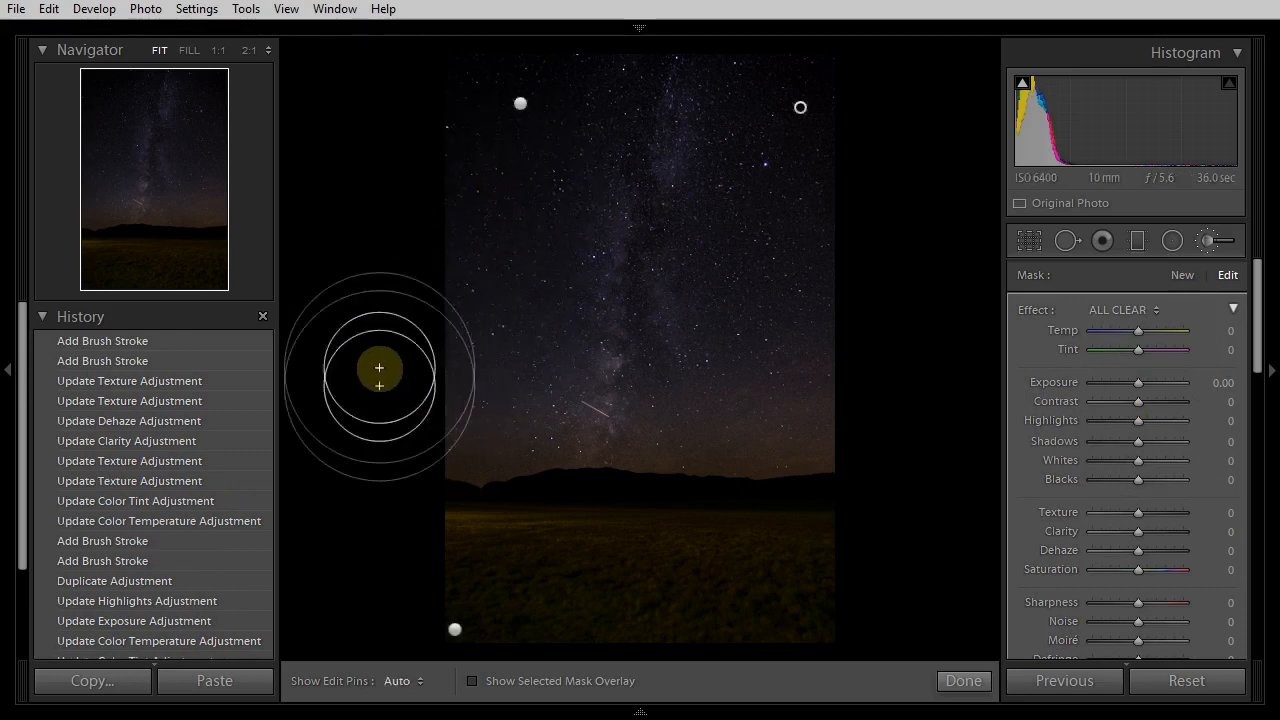
Check the side-sky mask with its overlay, and set its Shadows to -100 and Exposure to -0.35
mouse_move(471, 705)
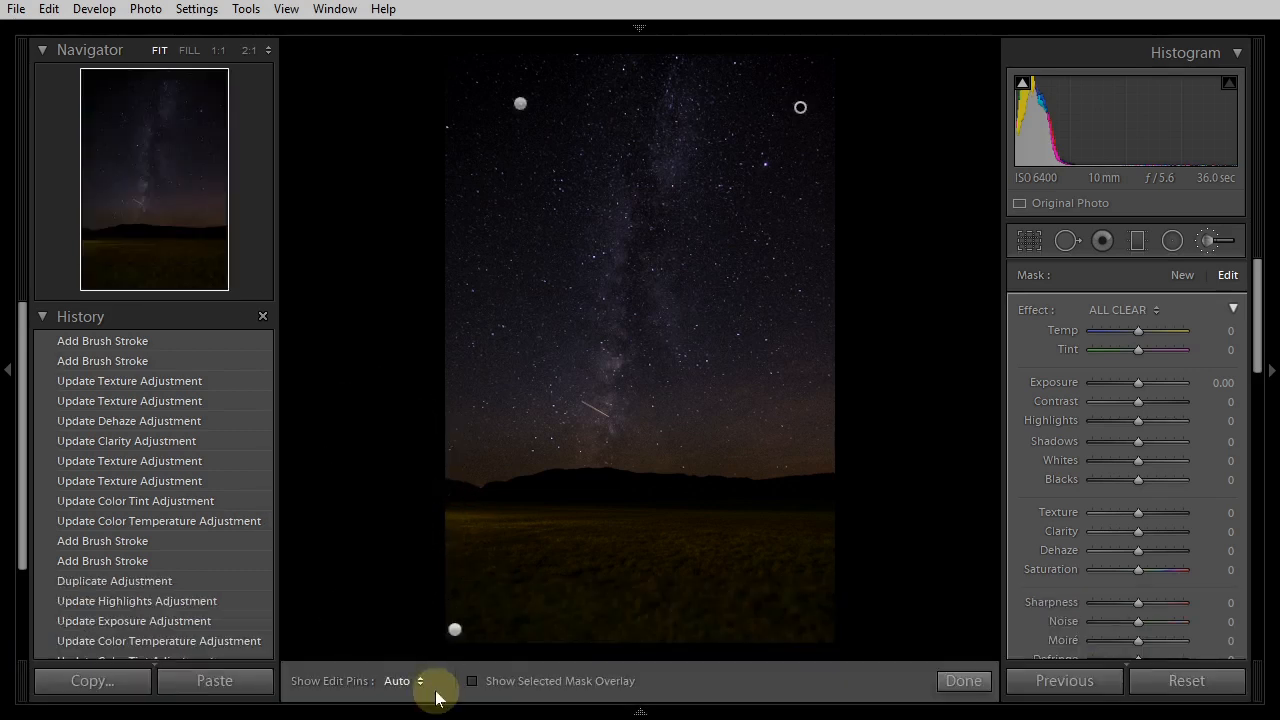
left_click(472, 681)
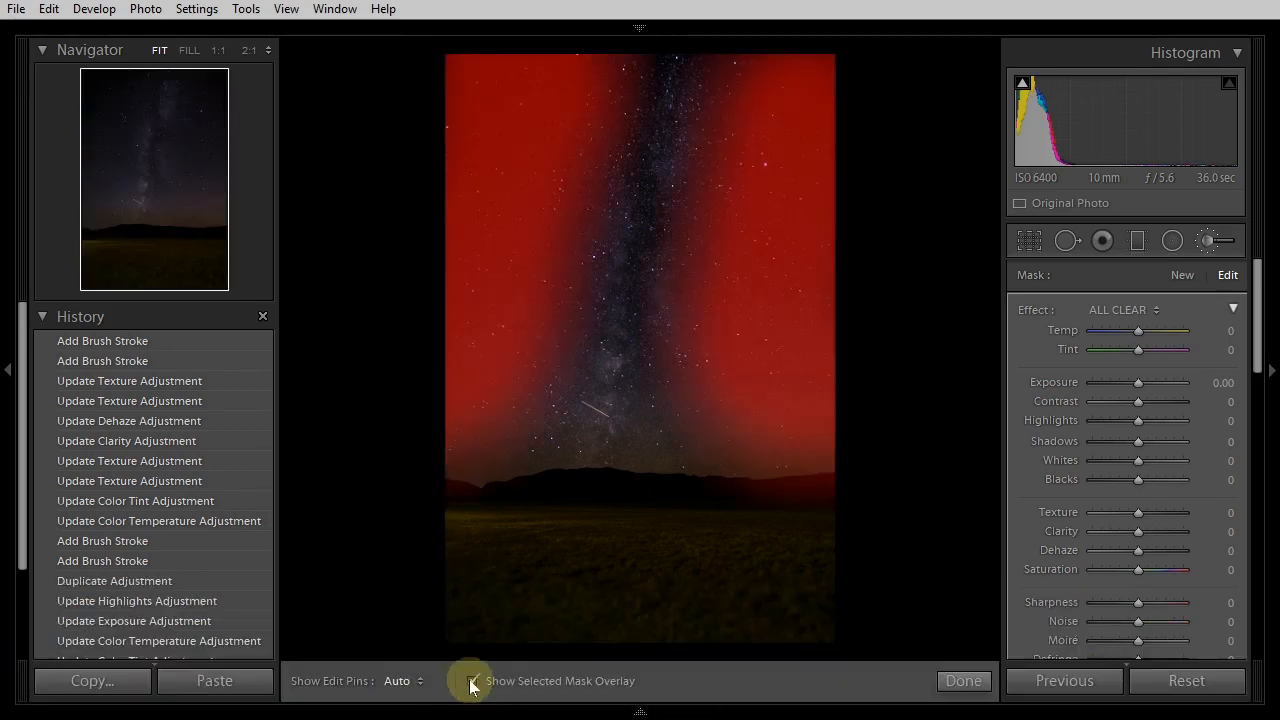
left_click(472, 681)
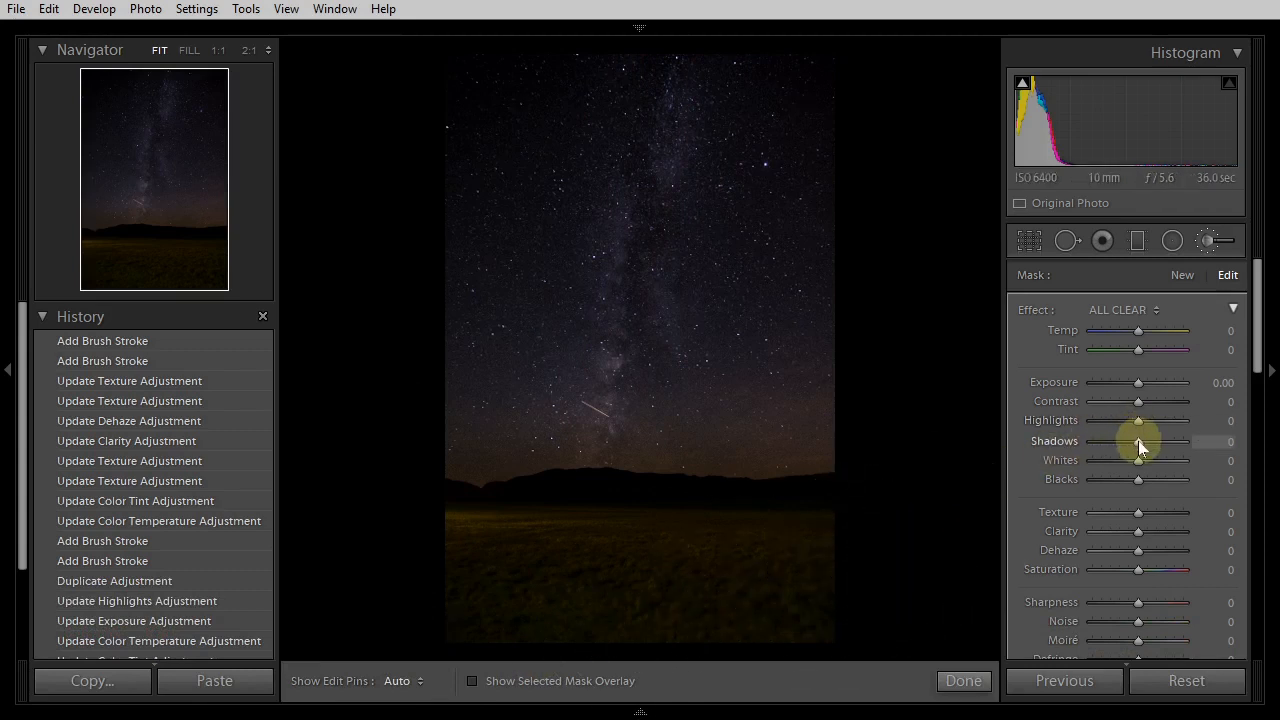
left_click_drag(1138, 440, 1077, 444)
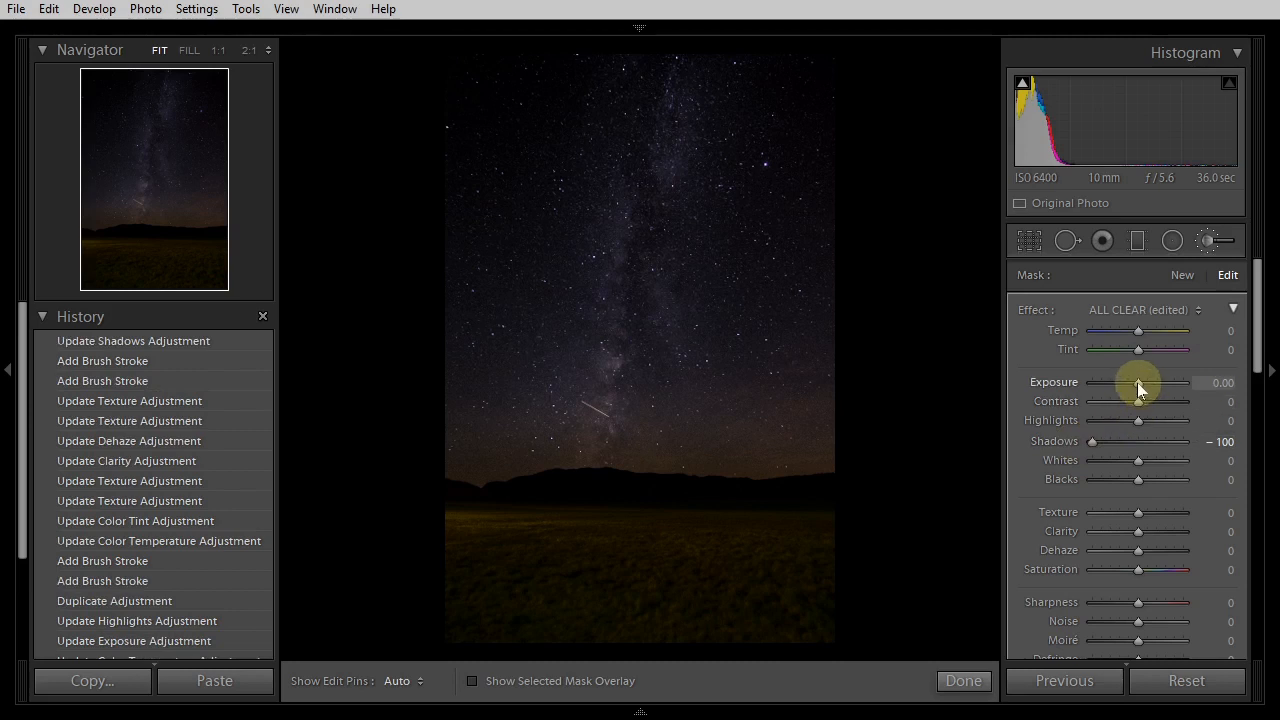
left_click_drag(1137, 382, 1133, 384)
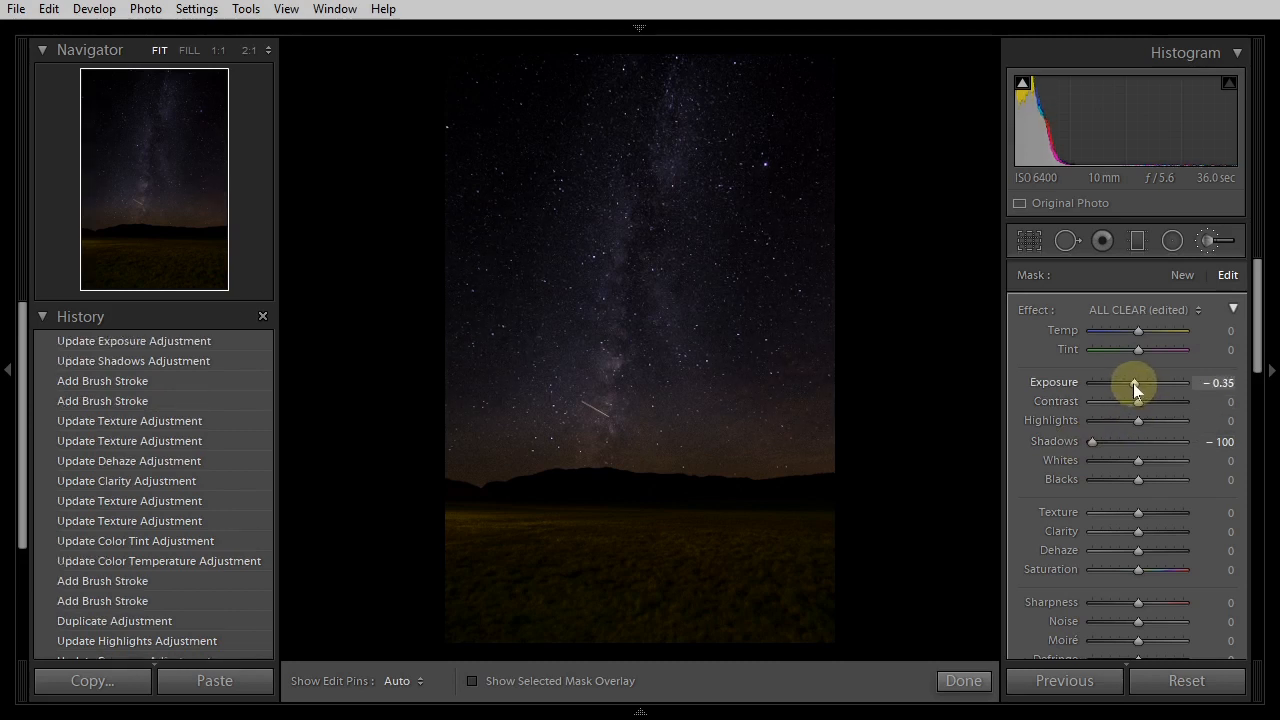
Paint a new brush mask with a smaller brush along the Milky Way band down toward the horizon
left_click(1186, 277)
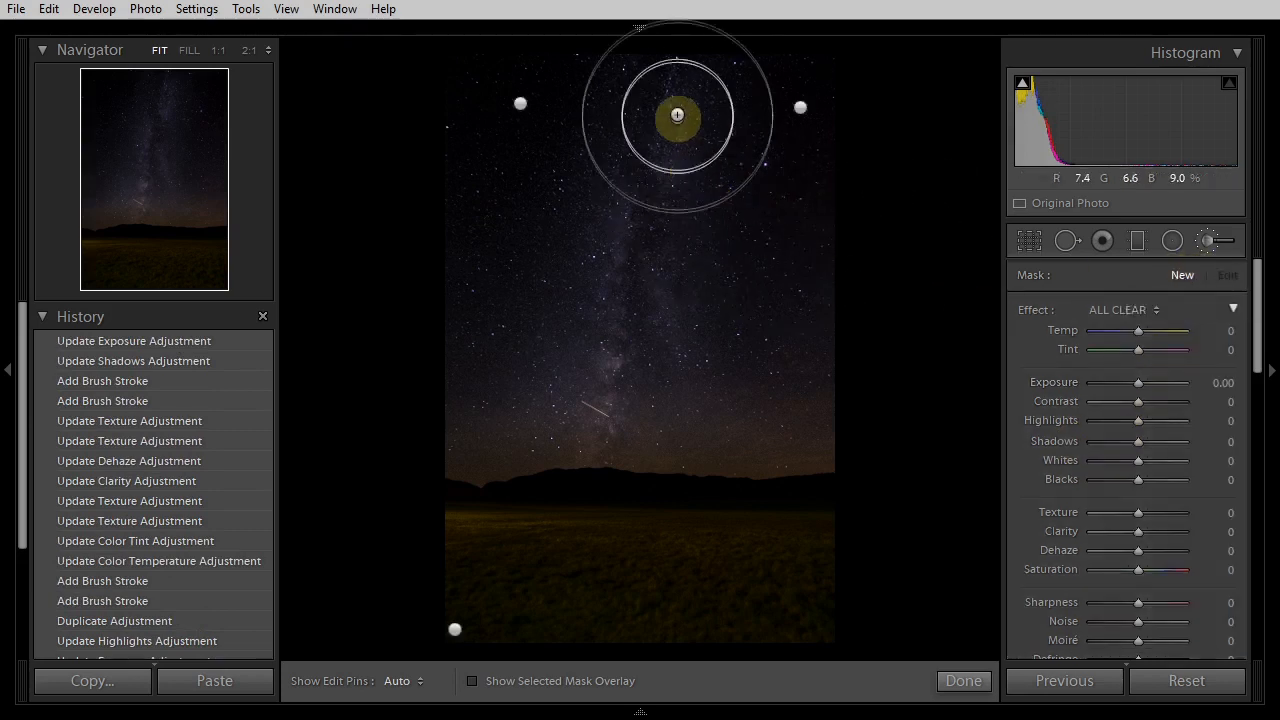
scroll(670, 75, "down", 2)
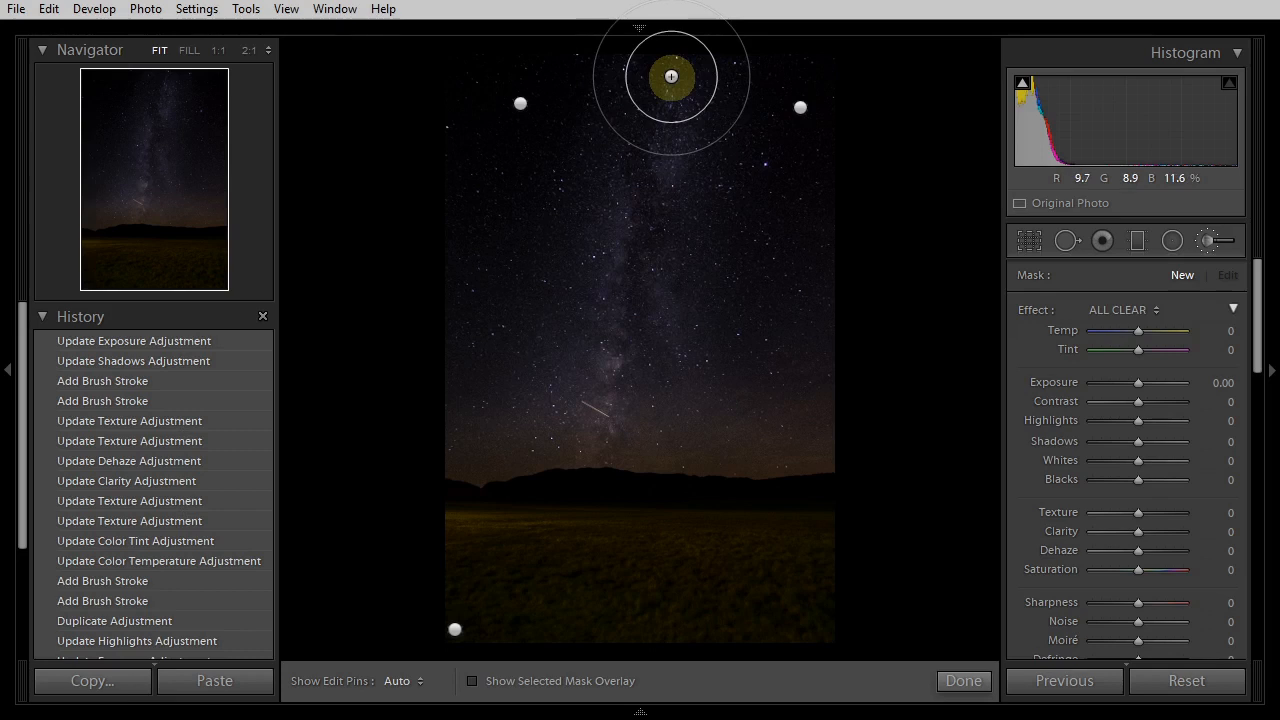
scroll(671, 85, "down", 2)
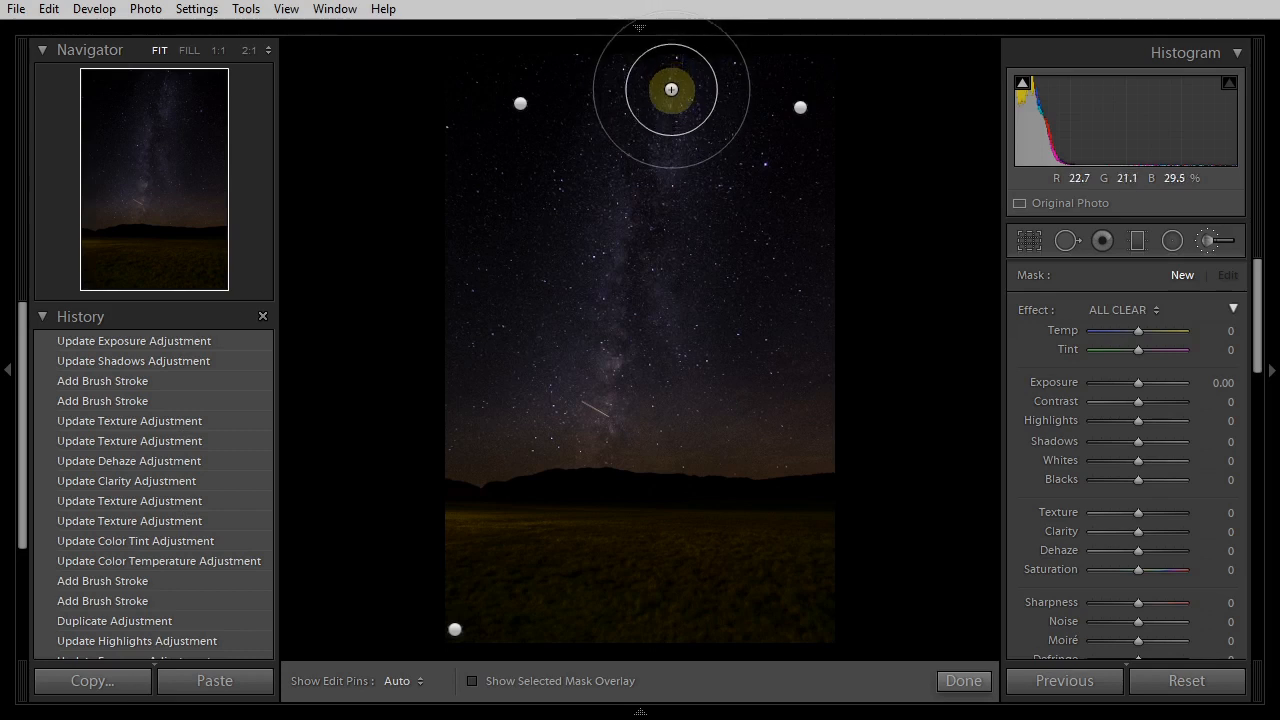
scroll(671, 89, "down", 4)
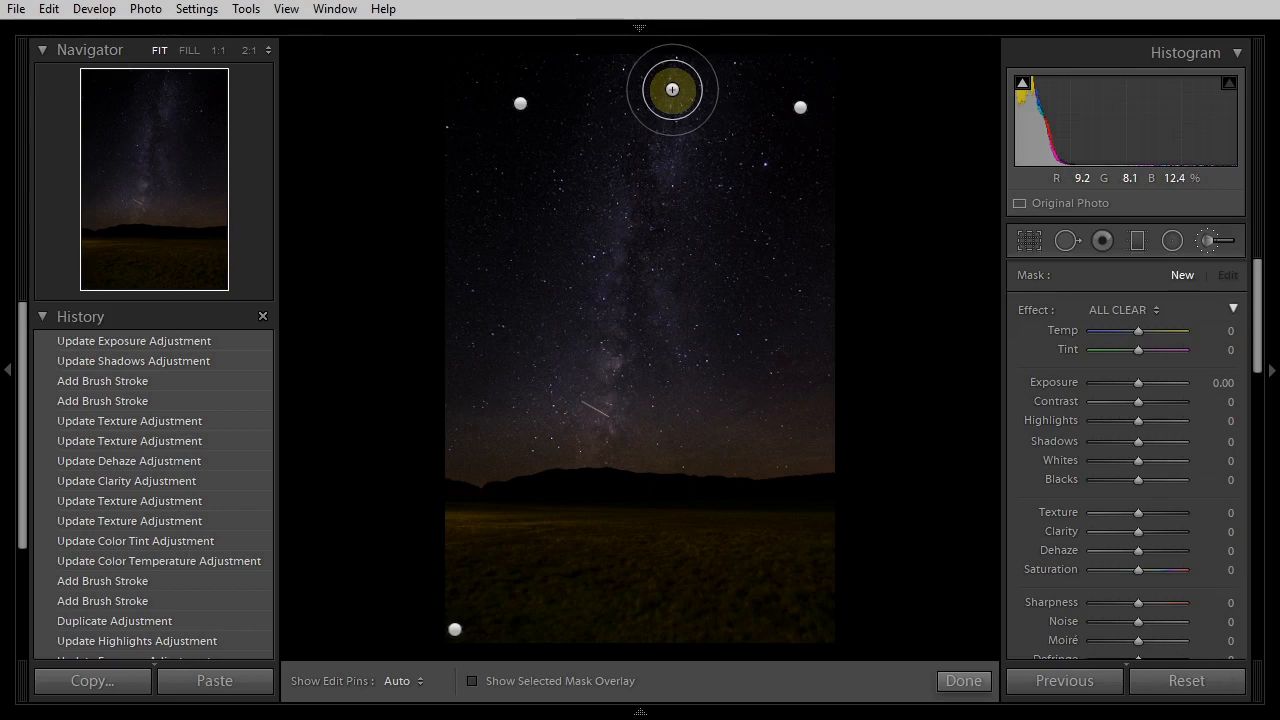
scroll(673, 89, "down", 2)
key("h")
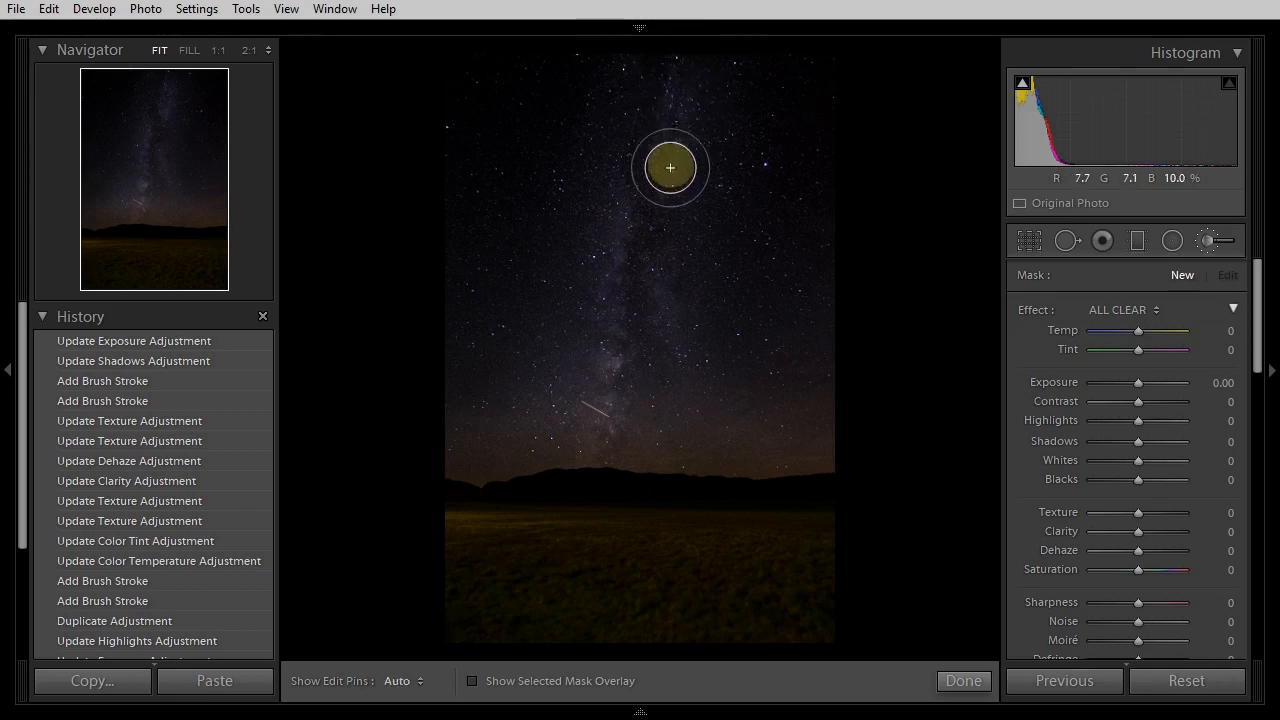
left_click_drag(666, 163, 677, 329)
key("h")
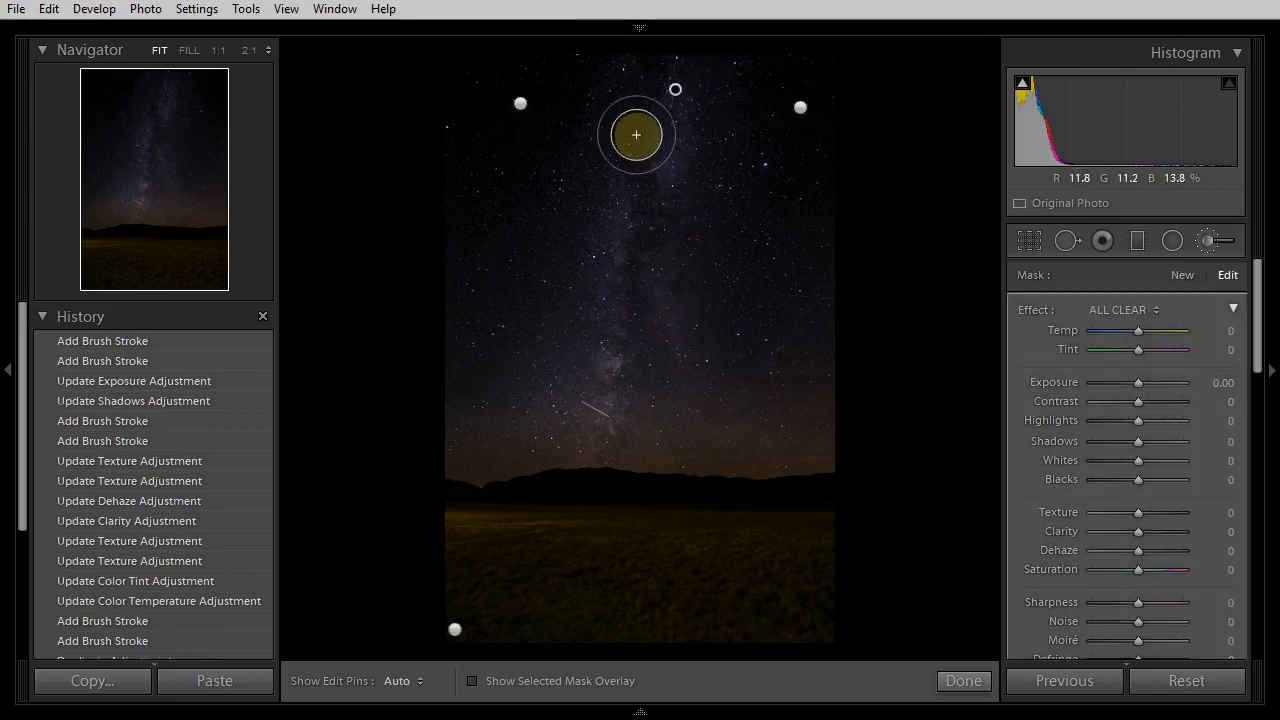
key("h")
left_click_drag(616, 422, 592, 384)
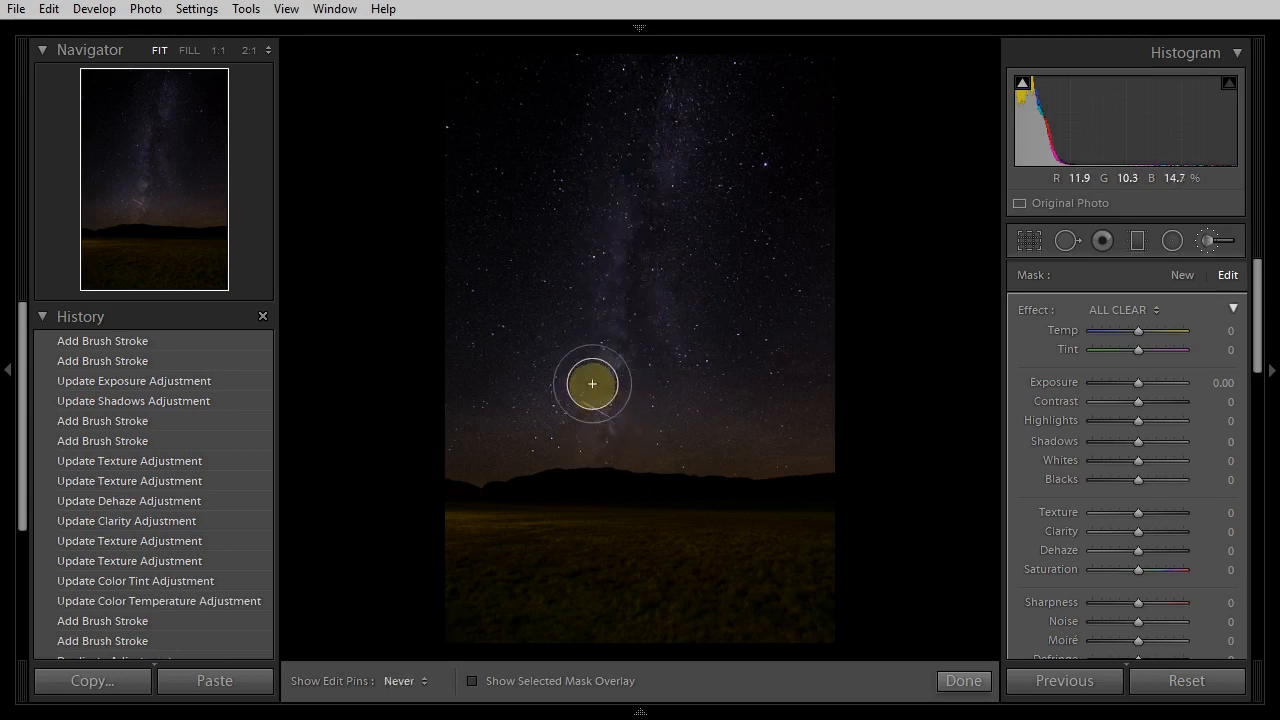
key("h")
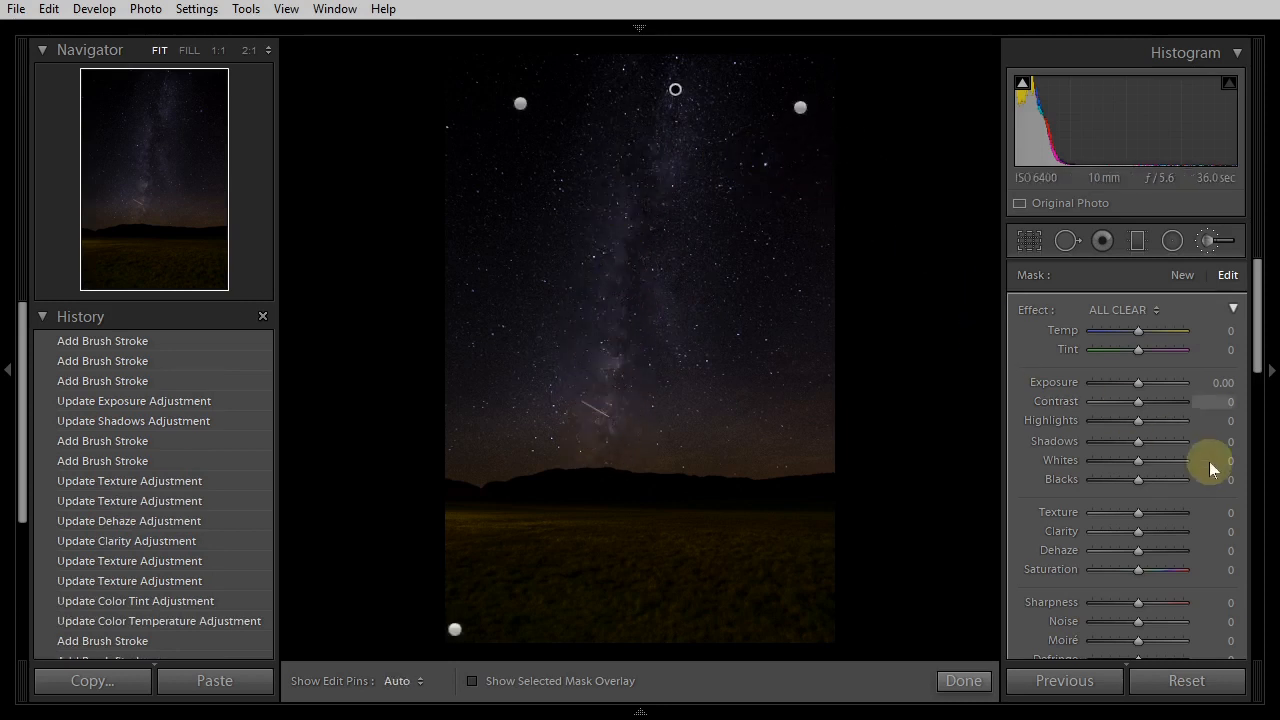
Set the Milky Way mask to Texture -41, Highlights 30, Clarity 24 and Saturation 4, resetting trial Temp and Tint changes to 0
mouse_move(1135, 514)
left_mouse_down()
mouse_move(1060, 509)
mouse_move(1120, 511)
left_mouse_up()
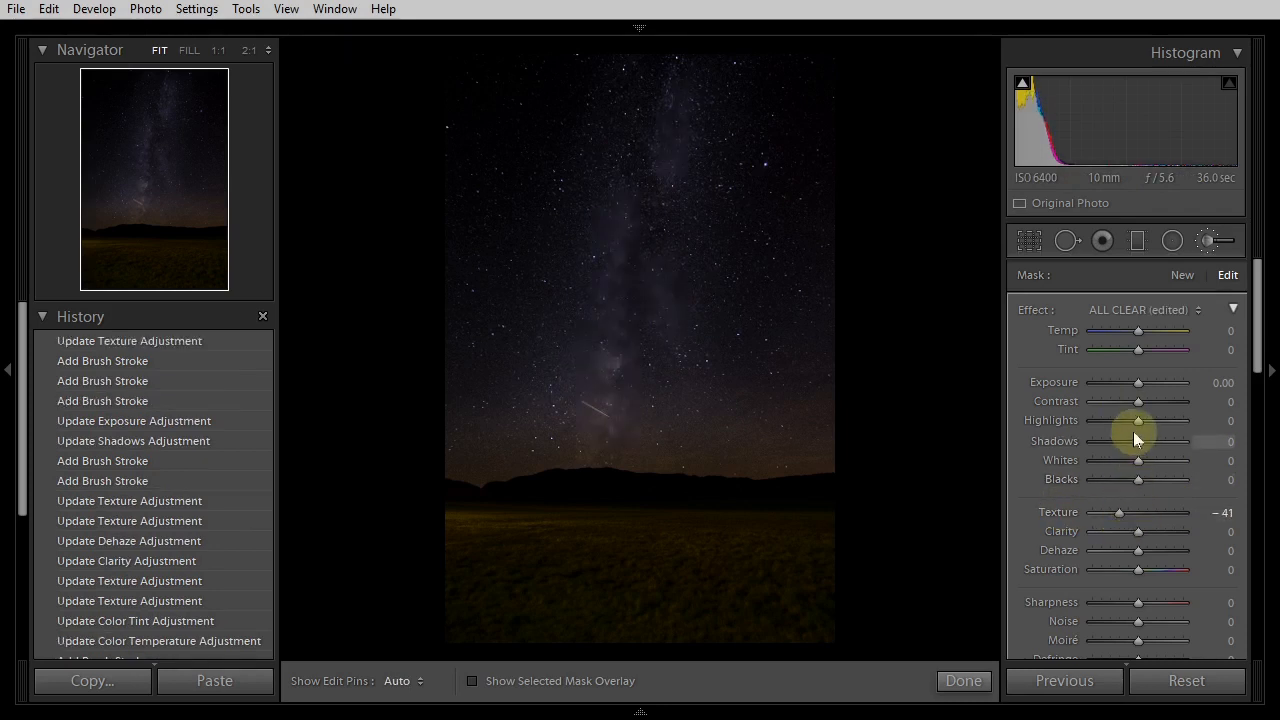
mouse_move(1143, 421)
left_mouse_down()
mouse_move(1180, 424)
mouse_move(1155, 429)
left_mouse_up()
left_click(1145, 351)
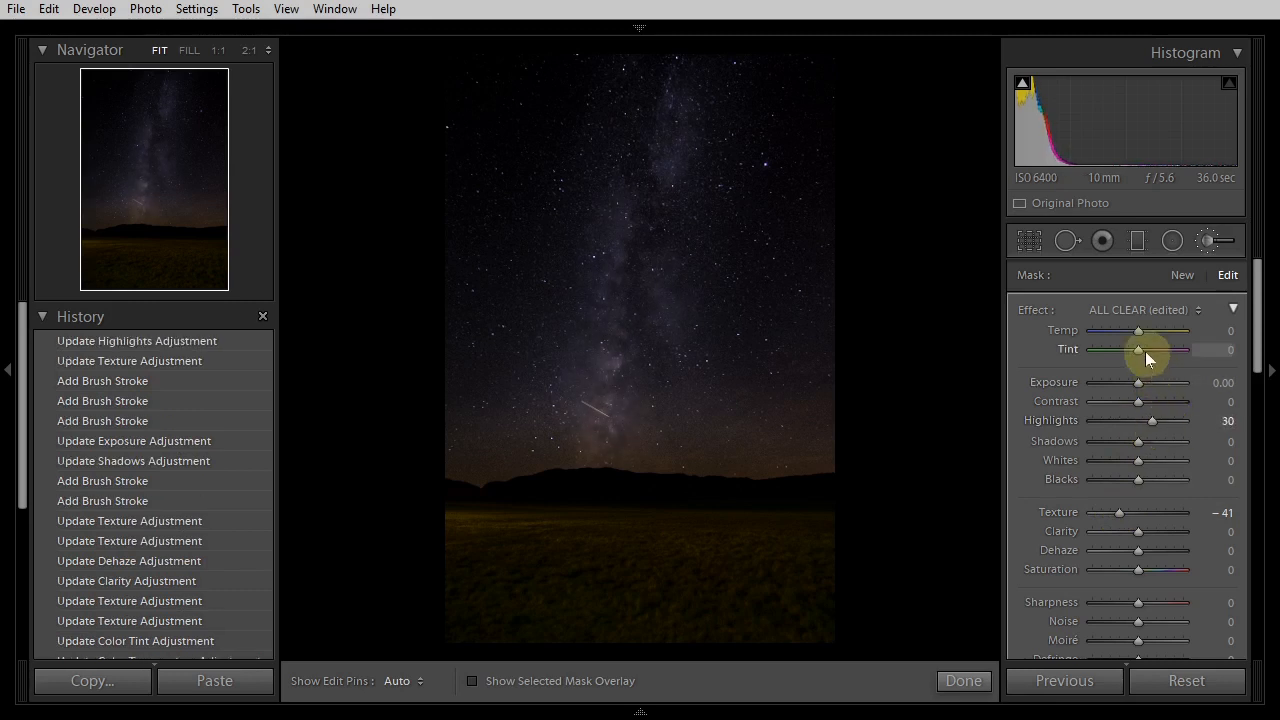
mouse_move(1138, 349)
left_mouse_down()
mouse_move(1141, 362)
mouse_move(1150, 326)
mouse_move(1131, 330)
left_mouse_up()
left_click(1139, 336)
double_click(1072, 326)
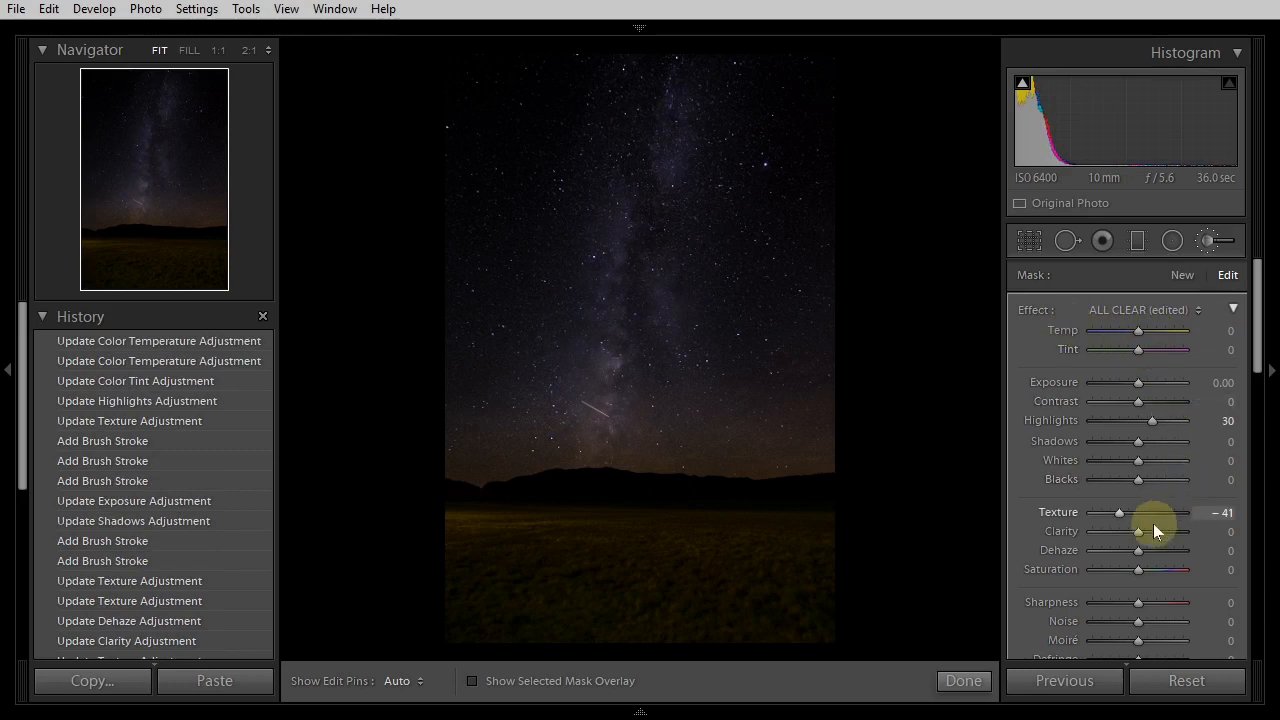
mouse_move(1140, 534)
left_mouse_down()
mouse_move(1214, 534)
mouse_move(1148, 531)
left_mouse_up()
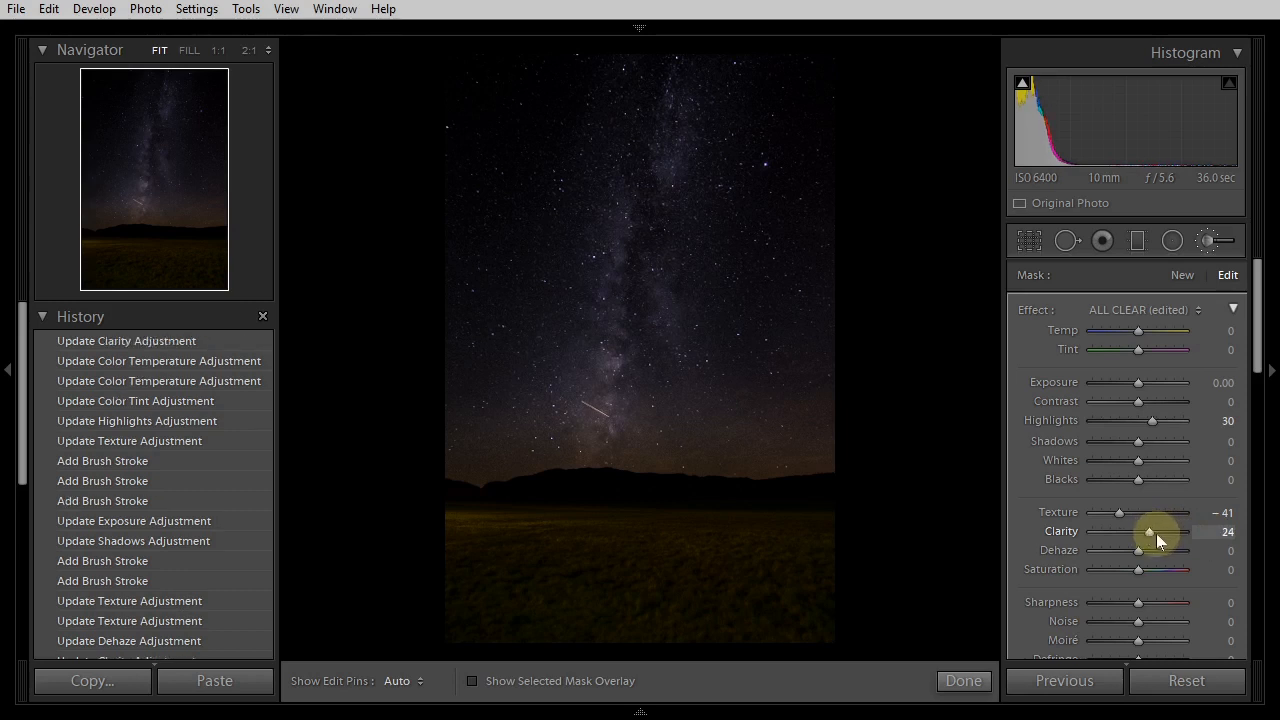
mouse_move(1136, 568)
left_mouse_down()
mouse_move(1236, 577)
mouse_move(1137, 588)
left_mouse_up()
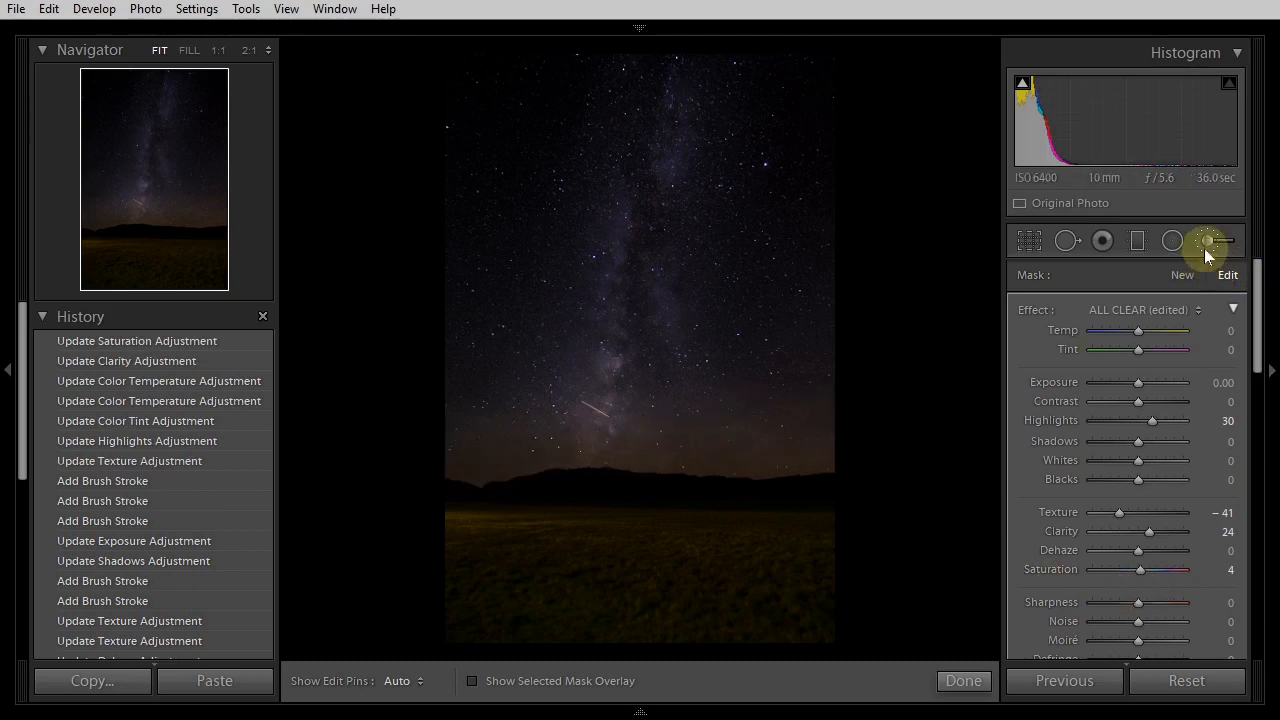
Paint a new brush mask across the sky glow just above the mountain ridge
left_click(1182, 274)
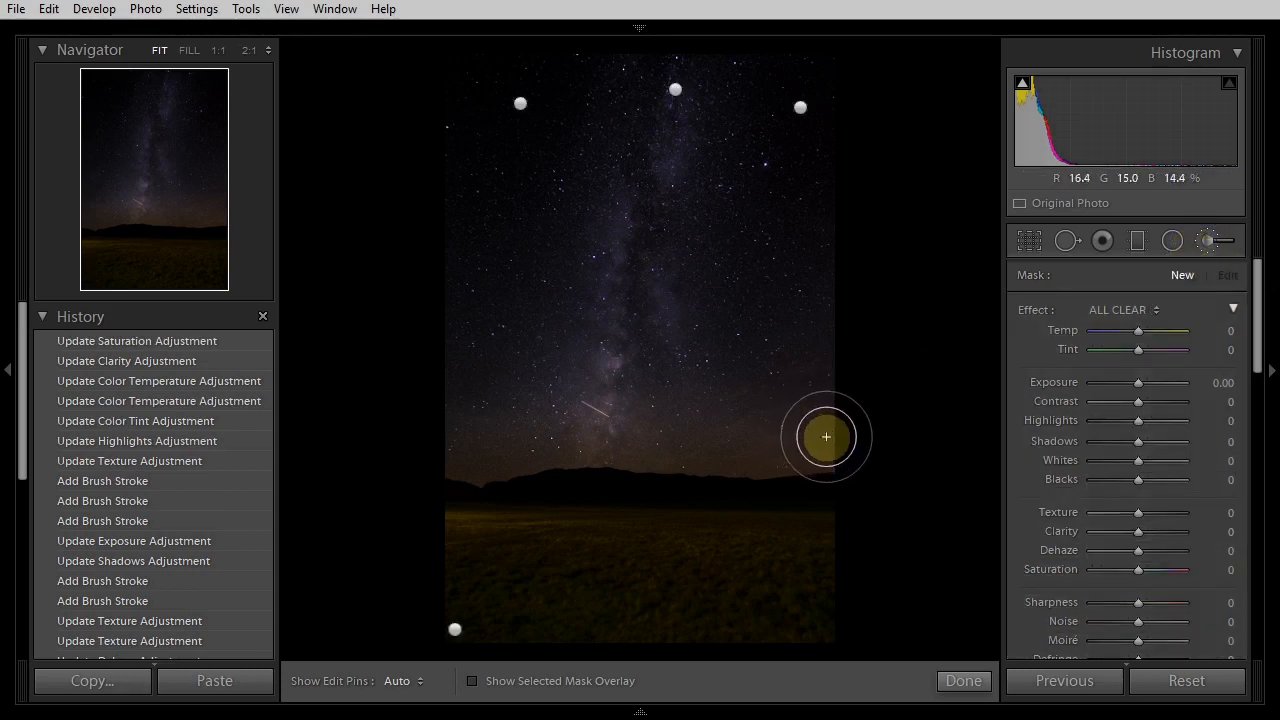
key("h")
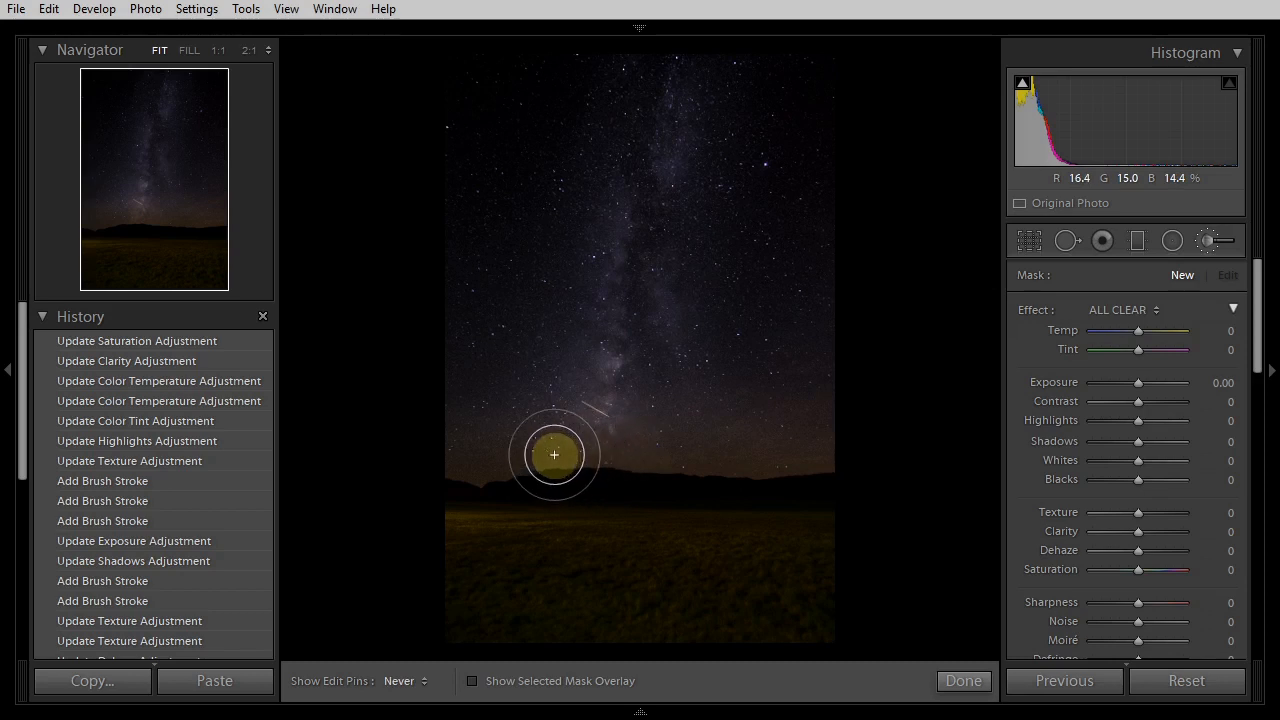
left_click_drag(554, 454, 443, 449)
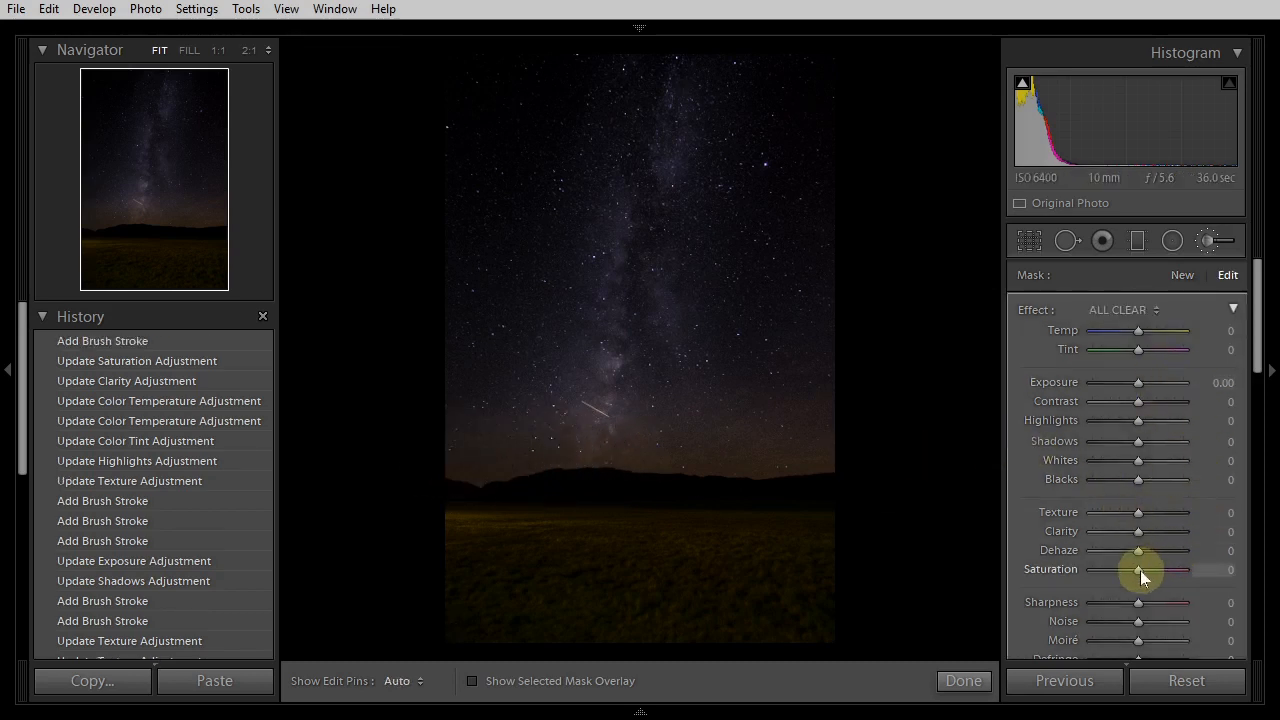
Set the horizon mask's Temp to 4, trying a Saturation of 20 and resetting it to 0
mouse_move(1140, 571)
left_mouse_down()
mouse_move(1272, 578)
mouse_move(1149, 574)
left_mouse_up()
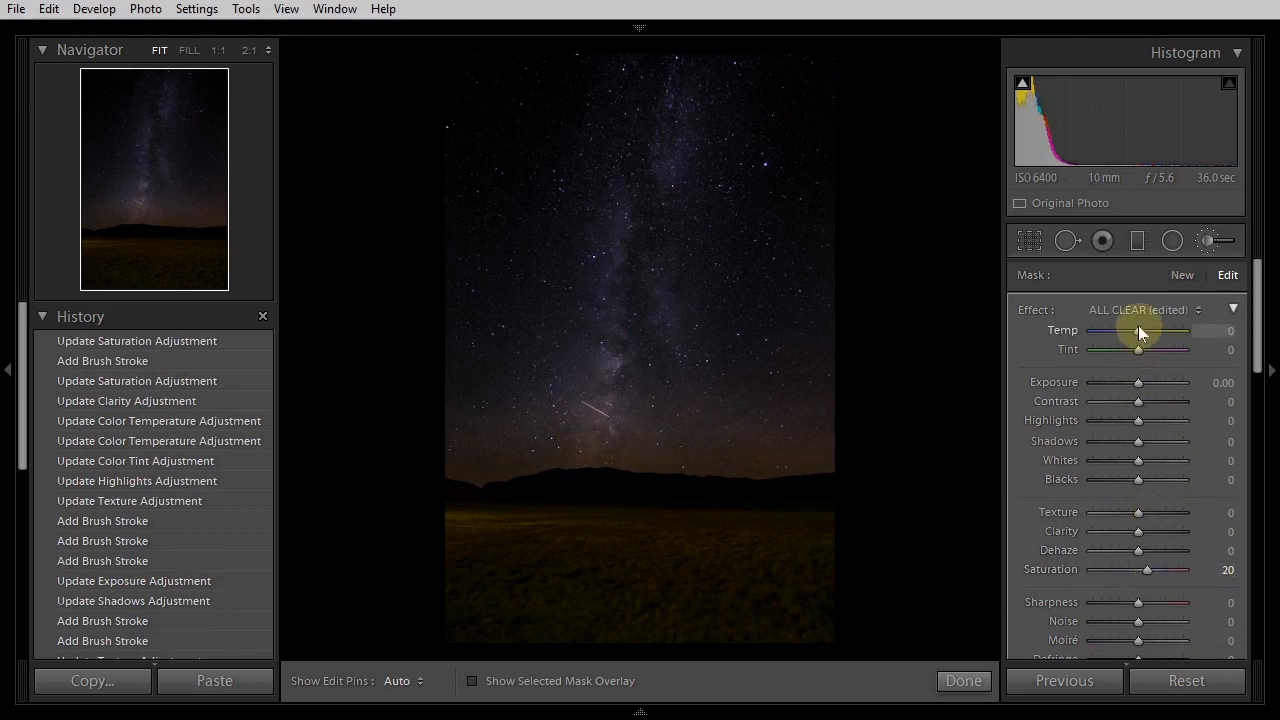
mouse_move(1137, 330)
left_mouse_down()
mouse_move(1151, 331)
mouse_move(1138, 334)
left_mouse_up()
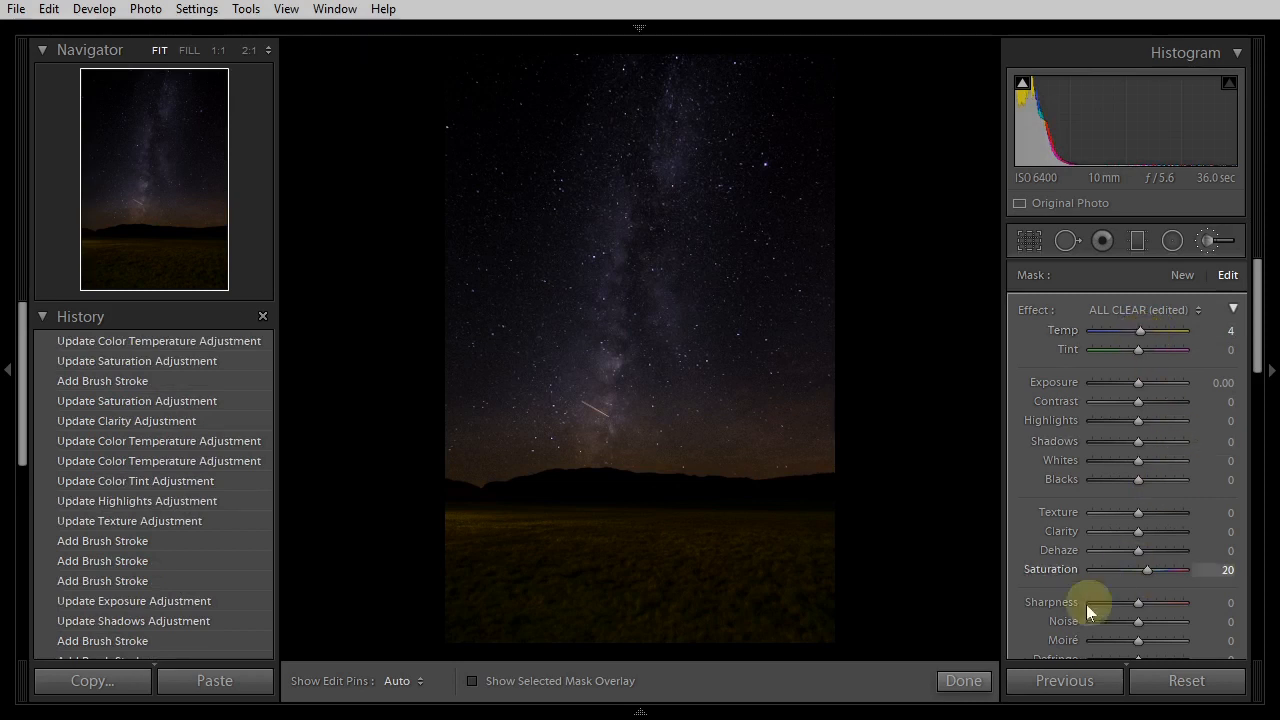
double_click(1059, 570)
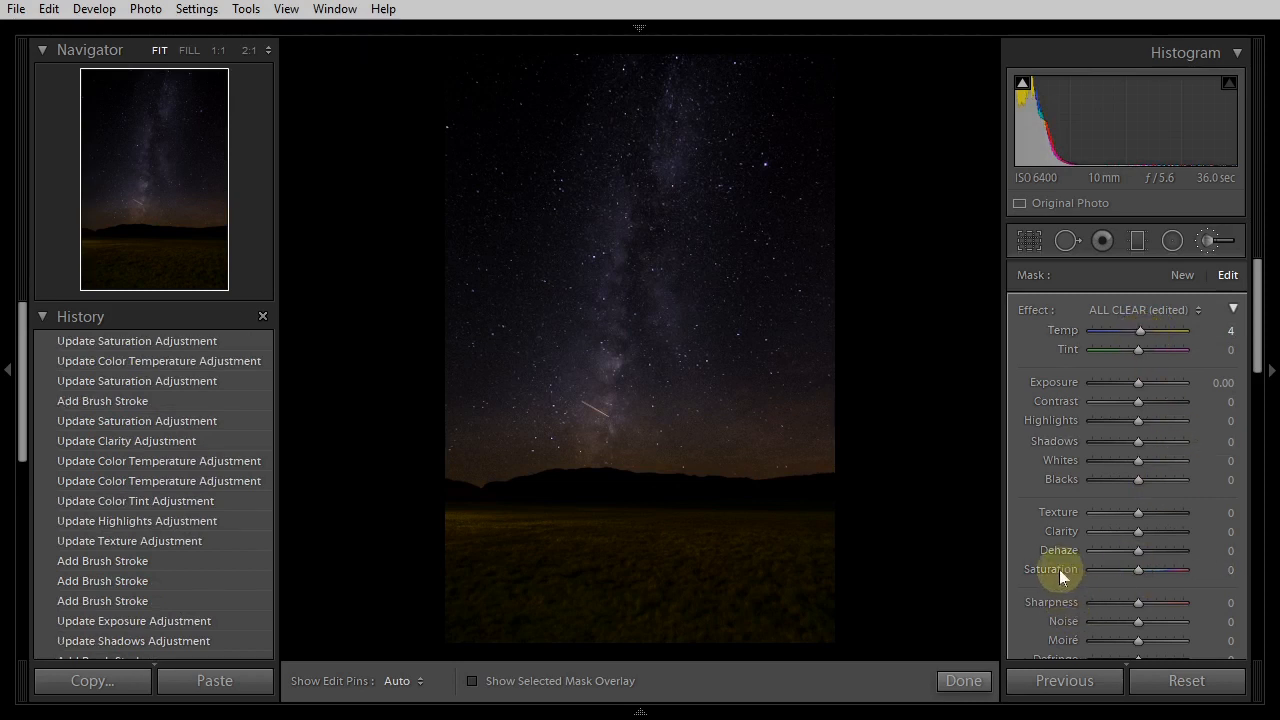
Finish the brush adjustments and compare the edited photo with its original state
left_click(964, 680)
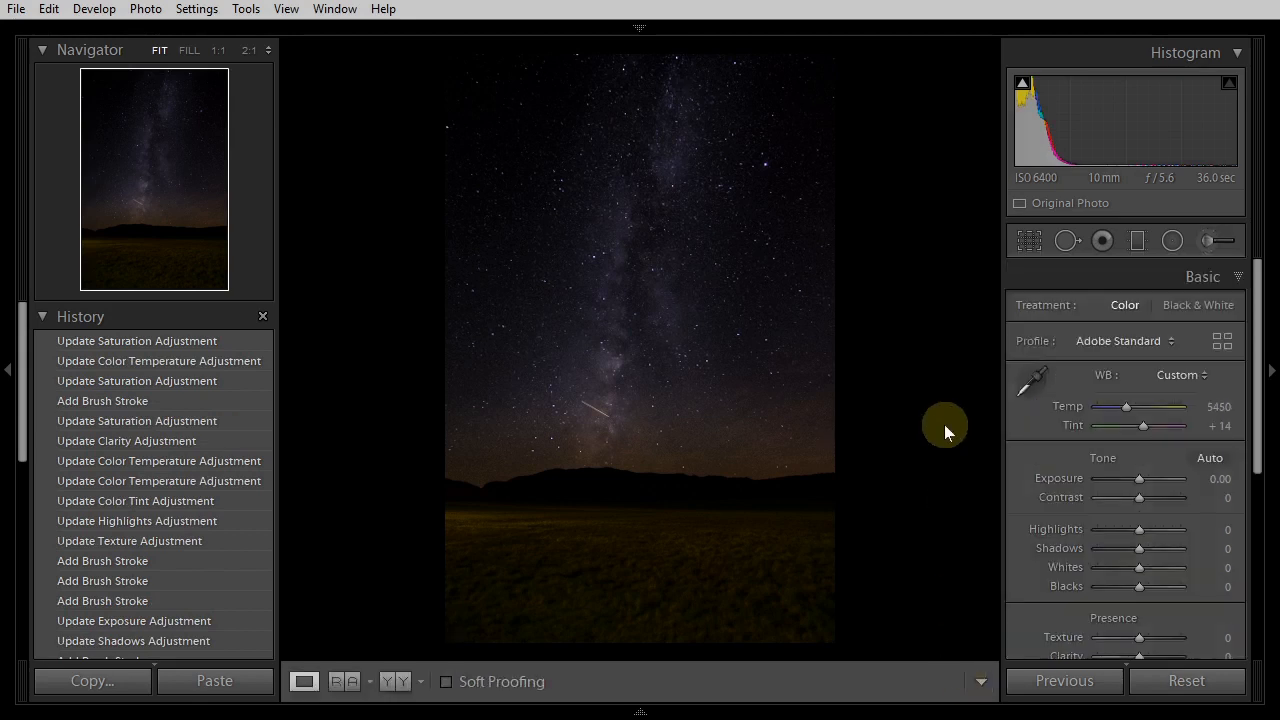
key("backslash")
key("backslash")
Paint a new Adjustment Brush mask with a larger brush across the bottom of the grass foreground
left_click(1208, 243)
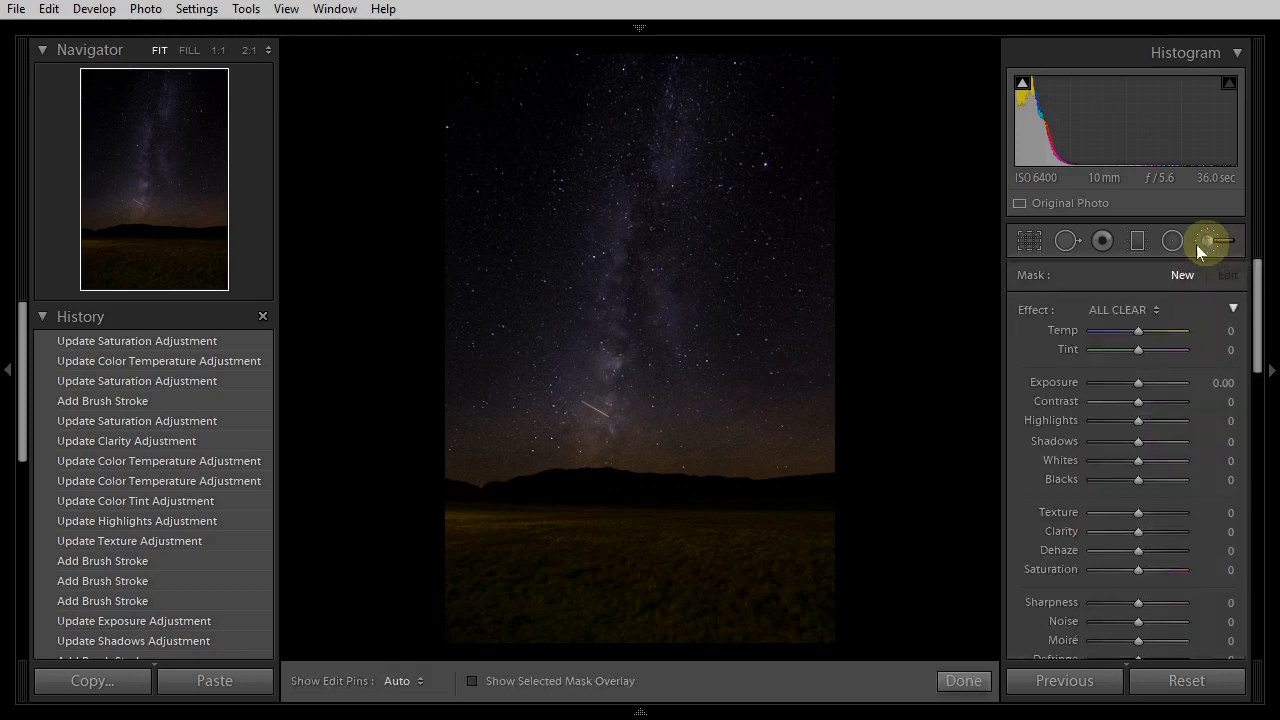
scroll(886, 596, "up", 1)
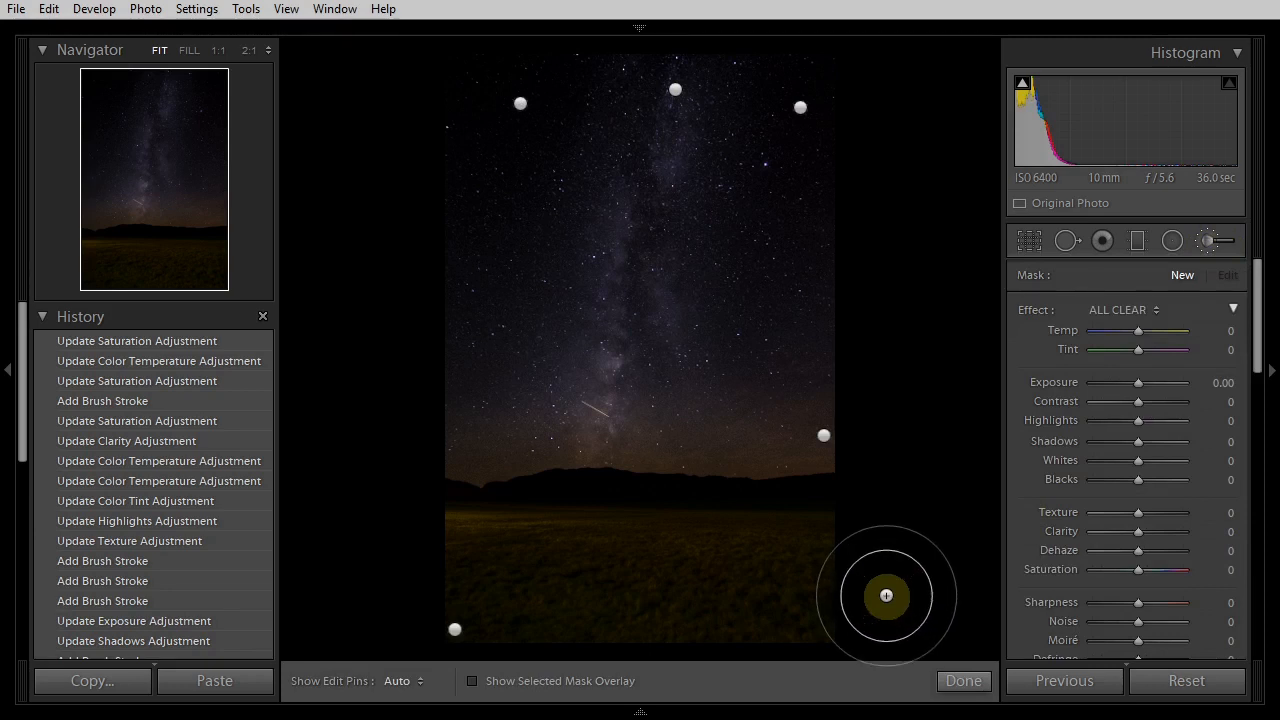
scroll(886, 596, "up", 2)
scroll(886, 596, "up", 2)
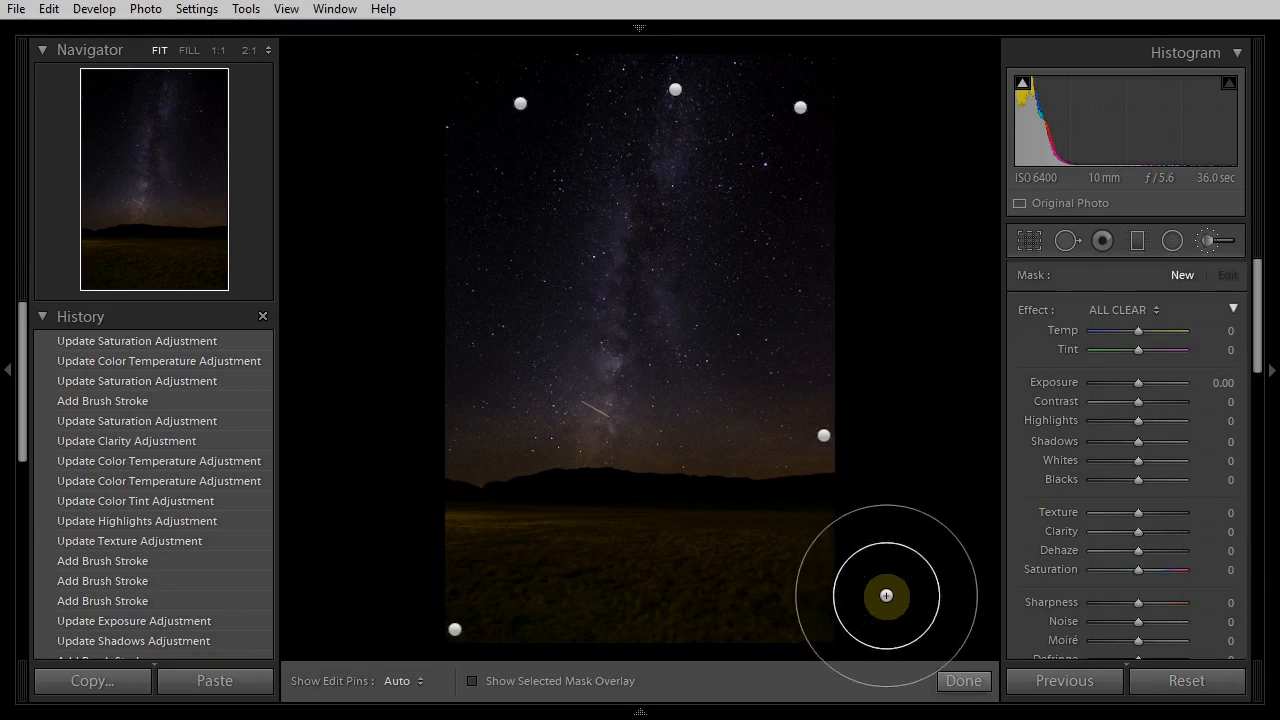
key("h")
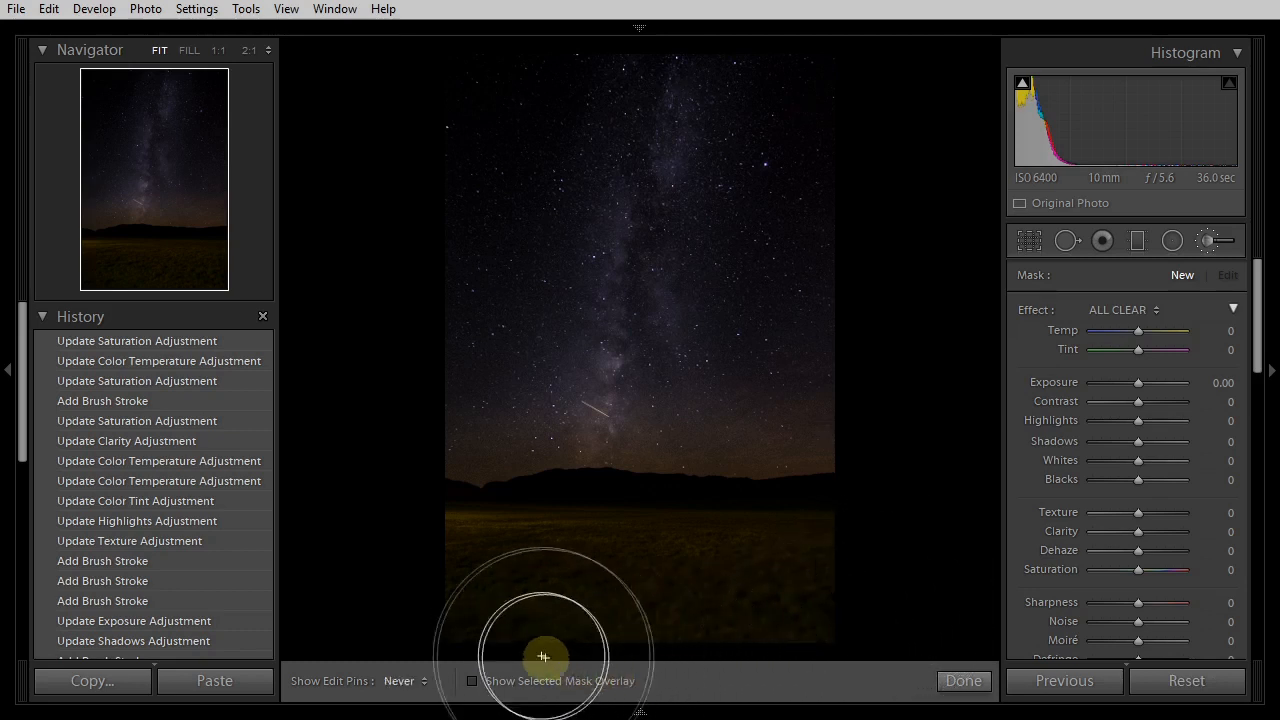
left_click_drag(457, 607, 403, 626)
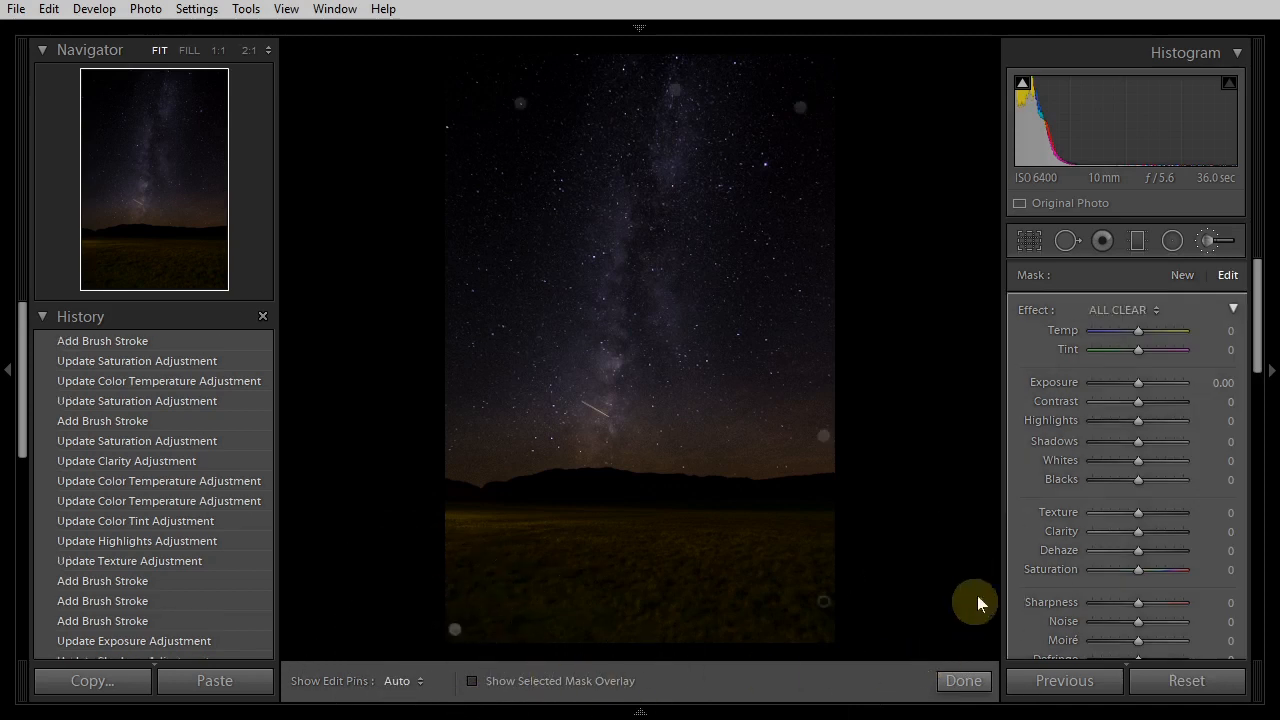
Set the lower foreground mask's Exposure to -1.48, finish brushing and show the before and after versions side by side
mouse_move(1139, 387)
left_mouse_down()
mouse_move(1108, 395)
mouse_move(1123, 402)
left_mouse_up()
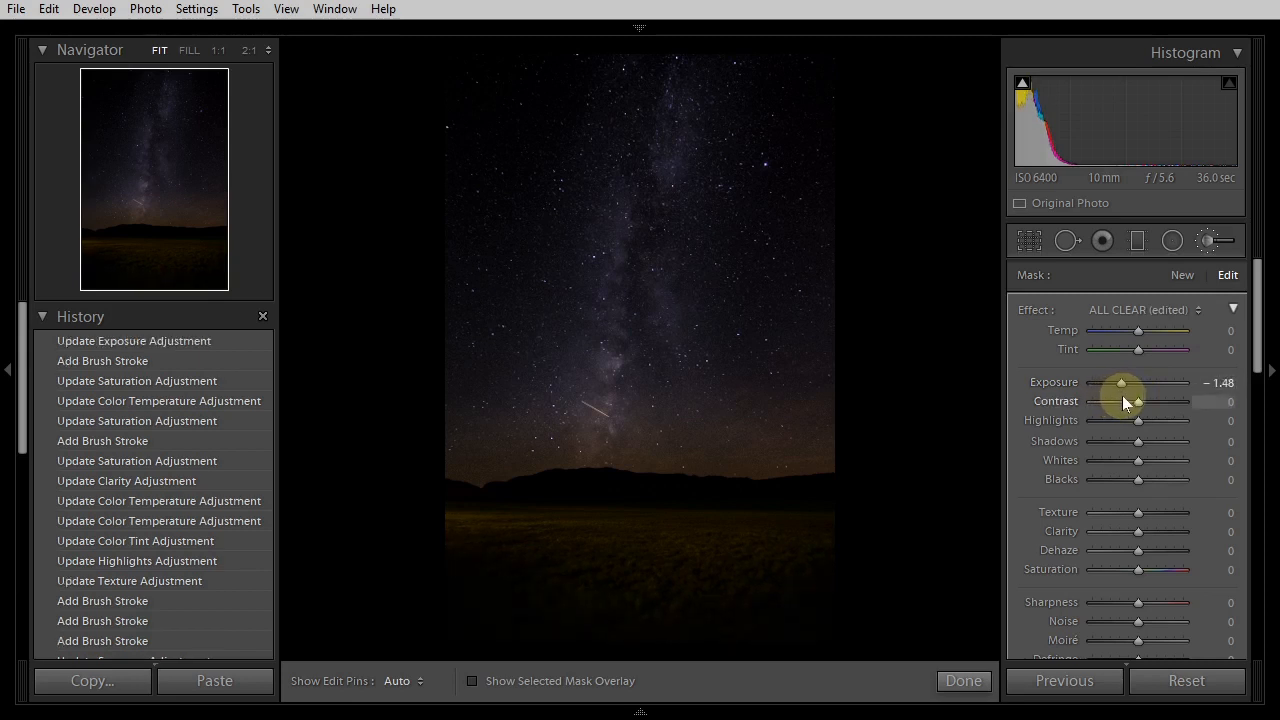
left_click(965, 680)
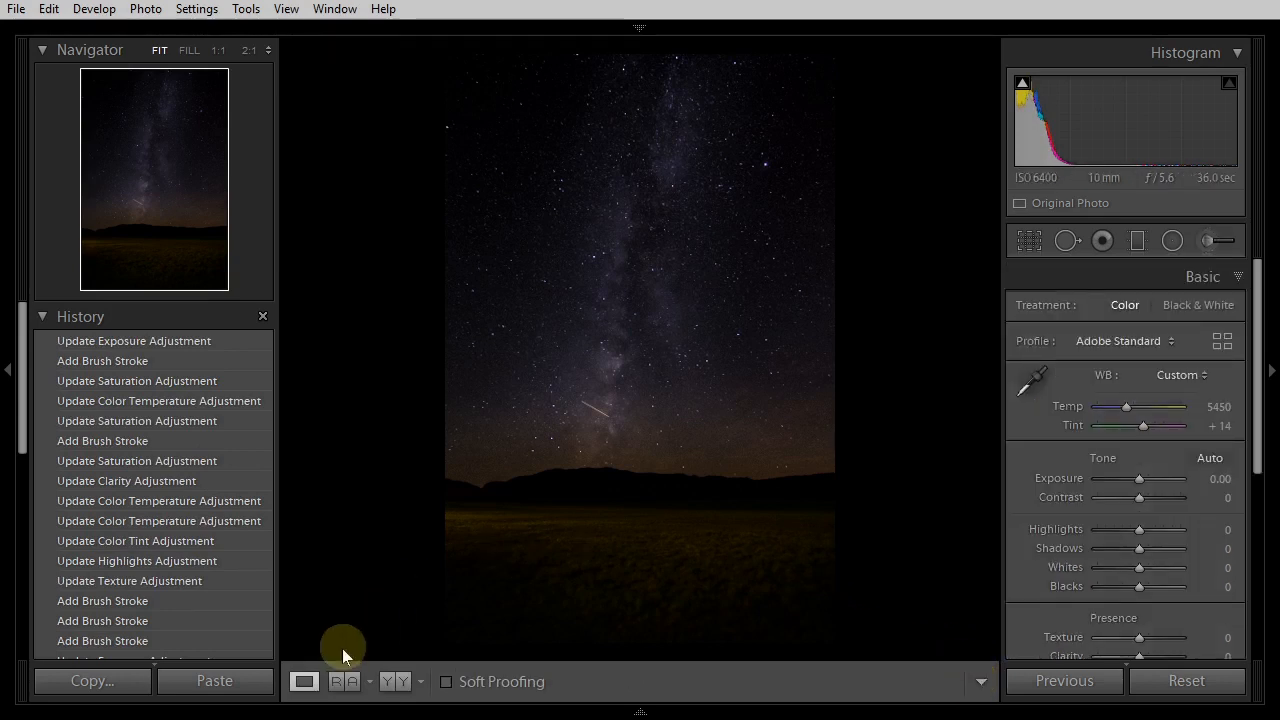
left_click(390, 684)
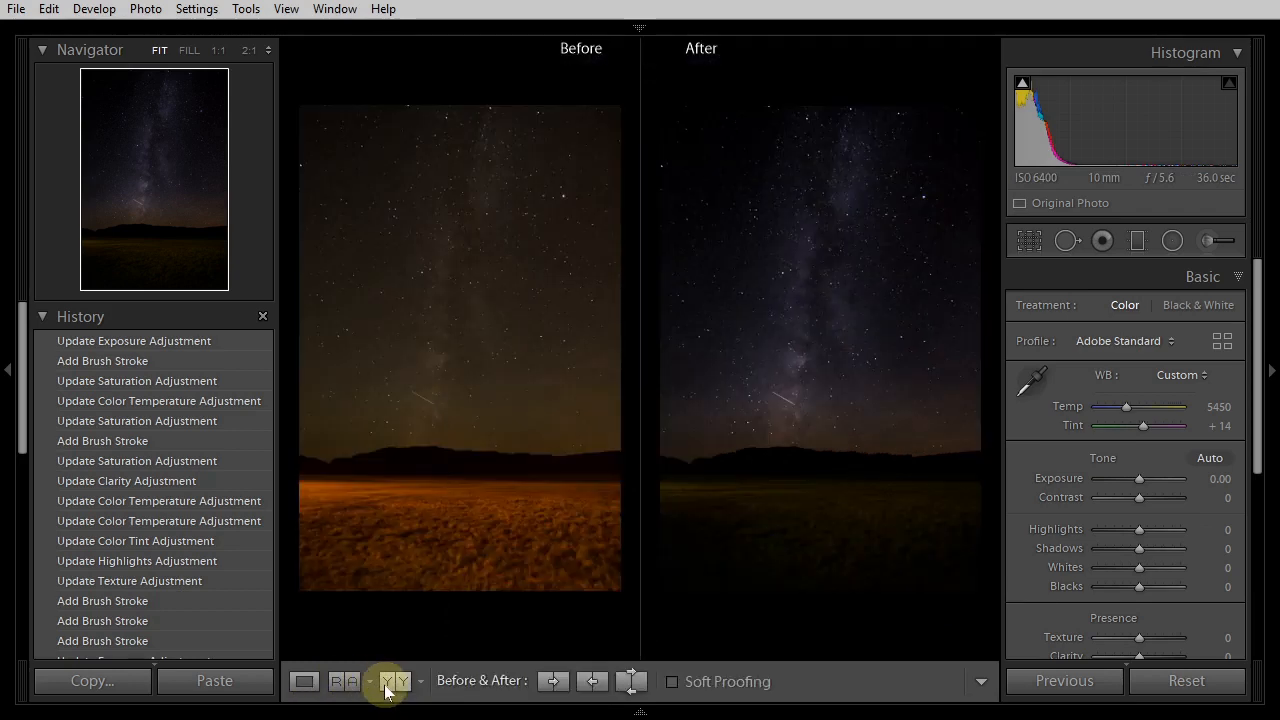